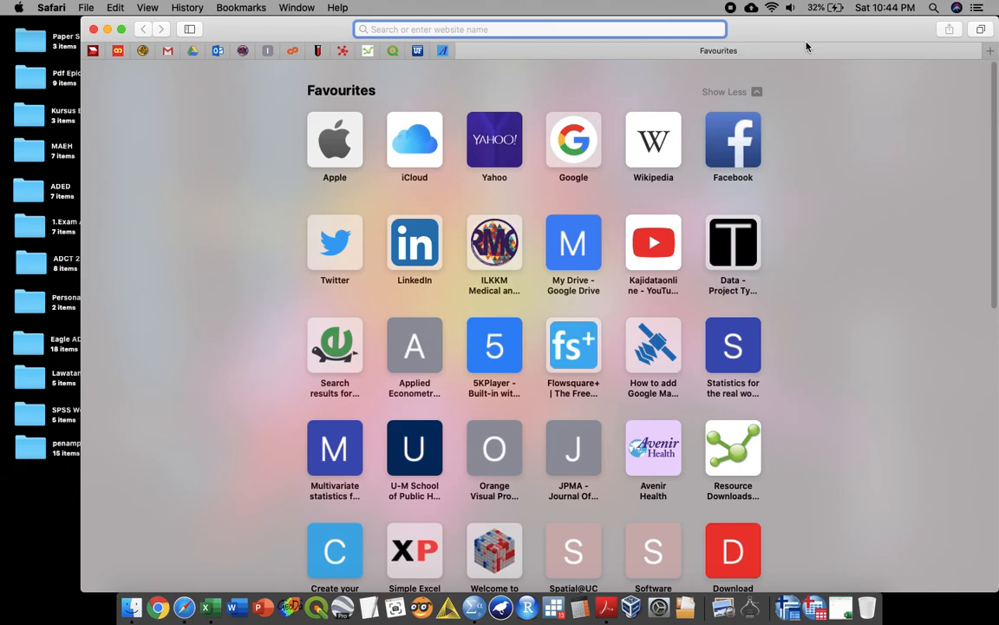
- Enlarge the browser window to fill most of the desktop and open facebook.com
double_click(809, 38)
drag(439, 197, 439, 26)
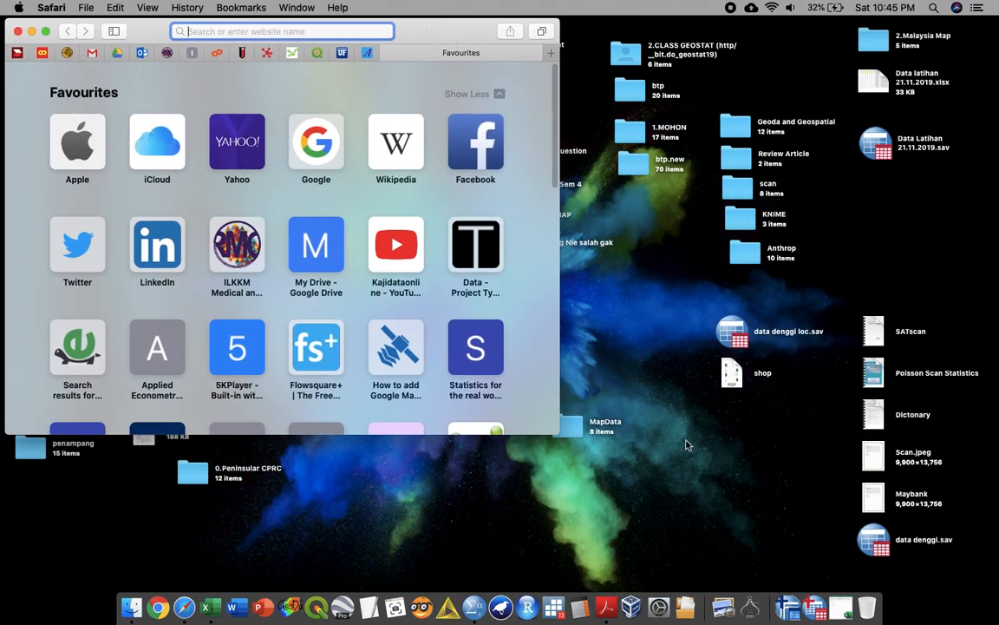
drag(555, 434, 983, 590)
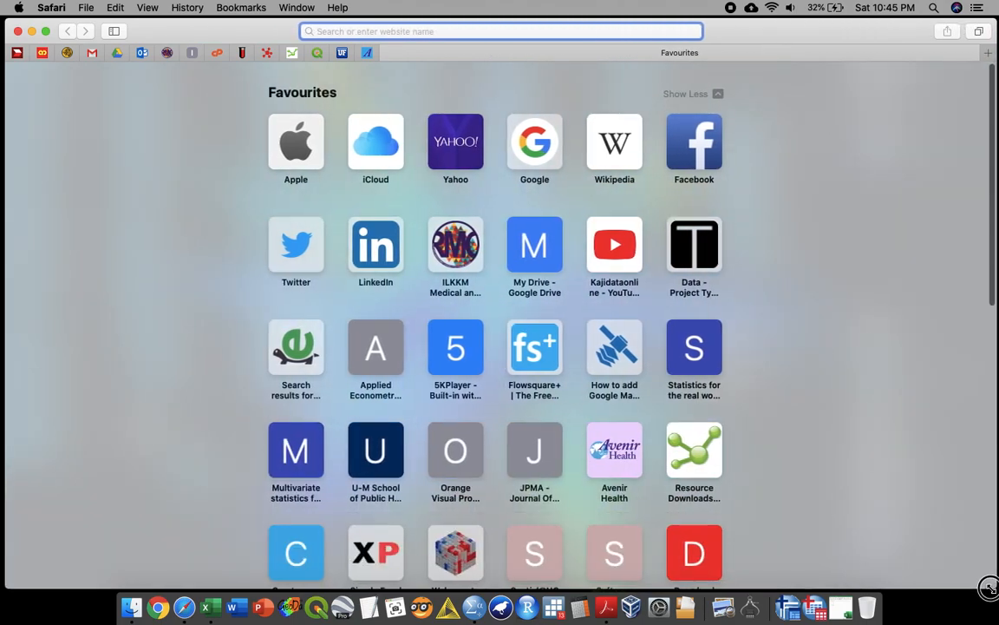
text(face)
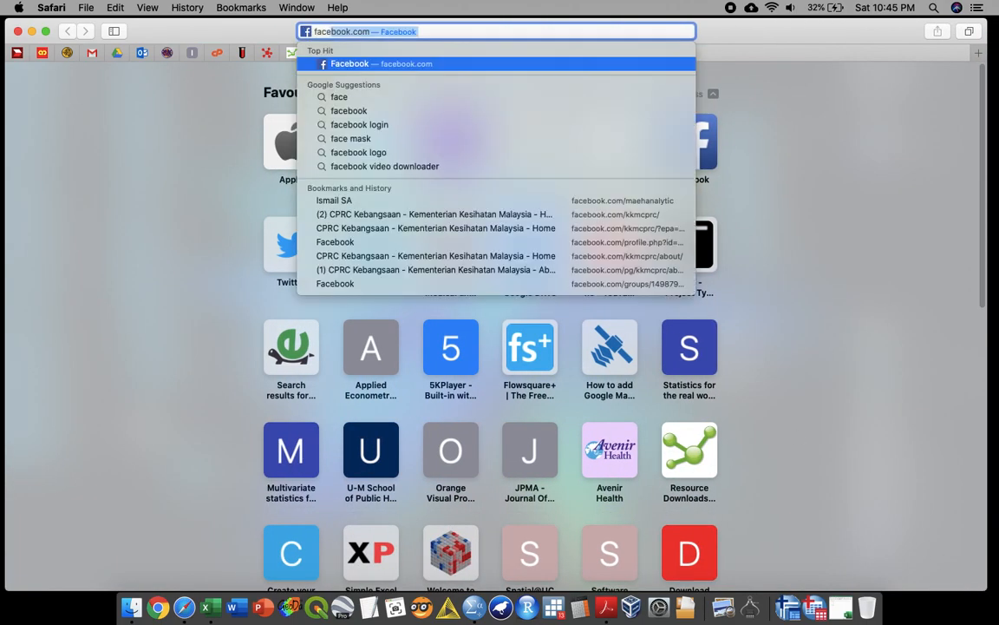
key(Return)
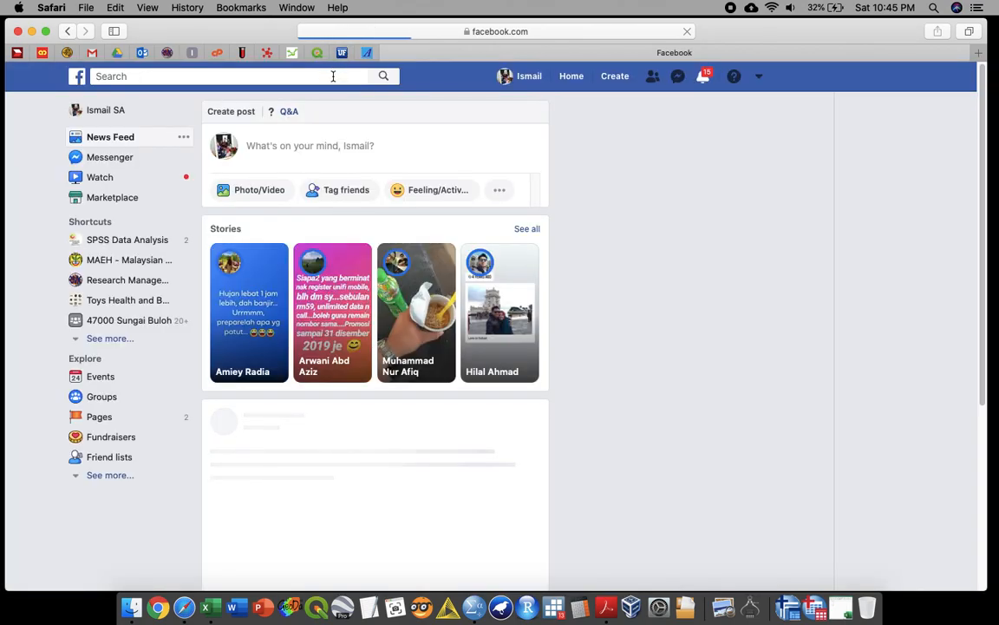
click(333, 76)
text(cpc)
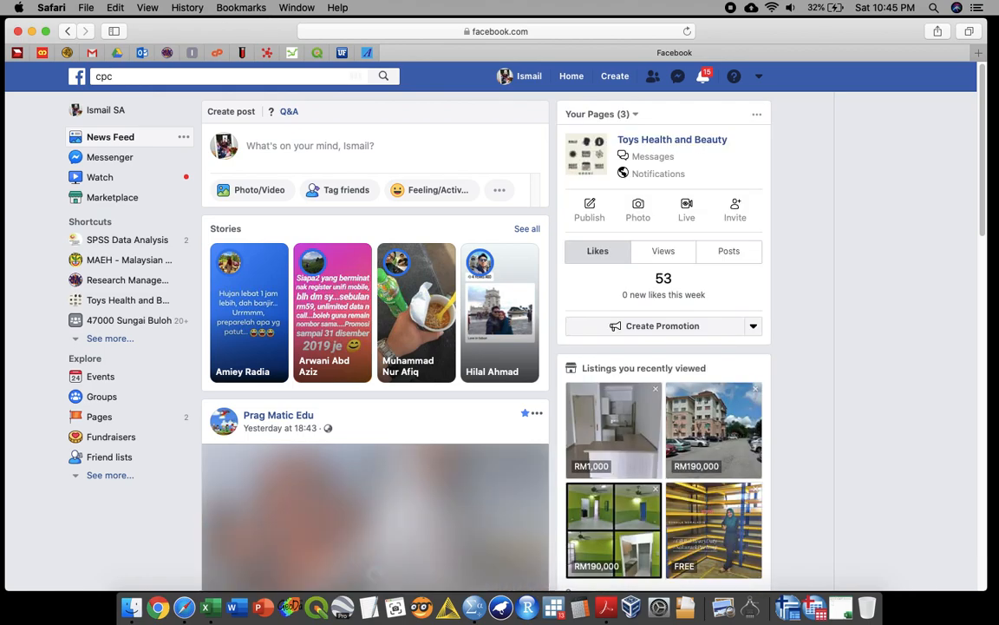
text(r)
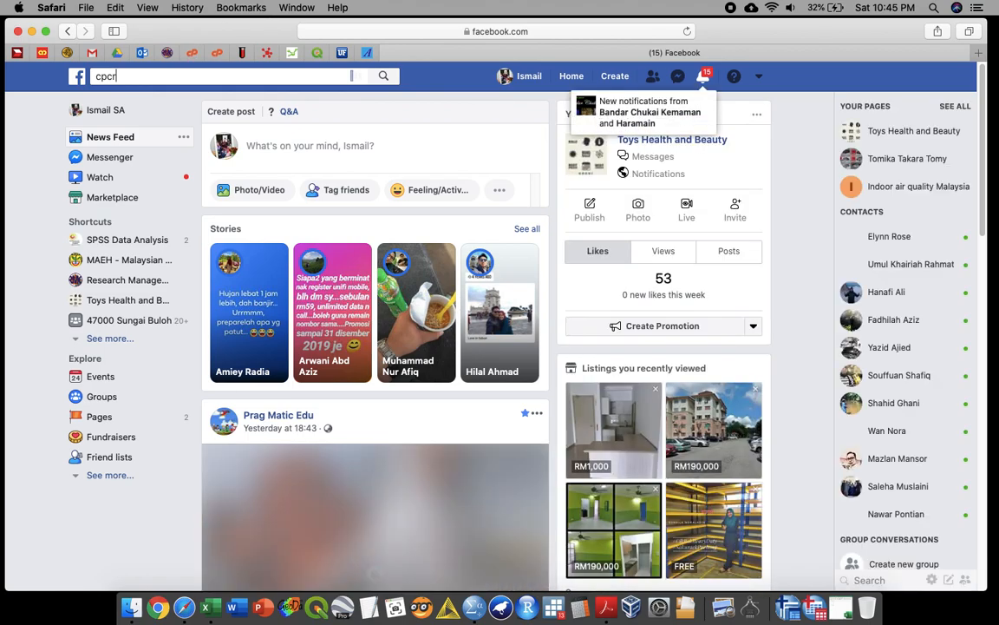
key(Return)
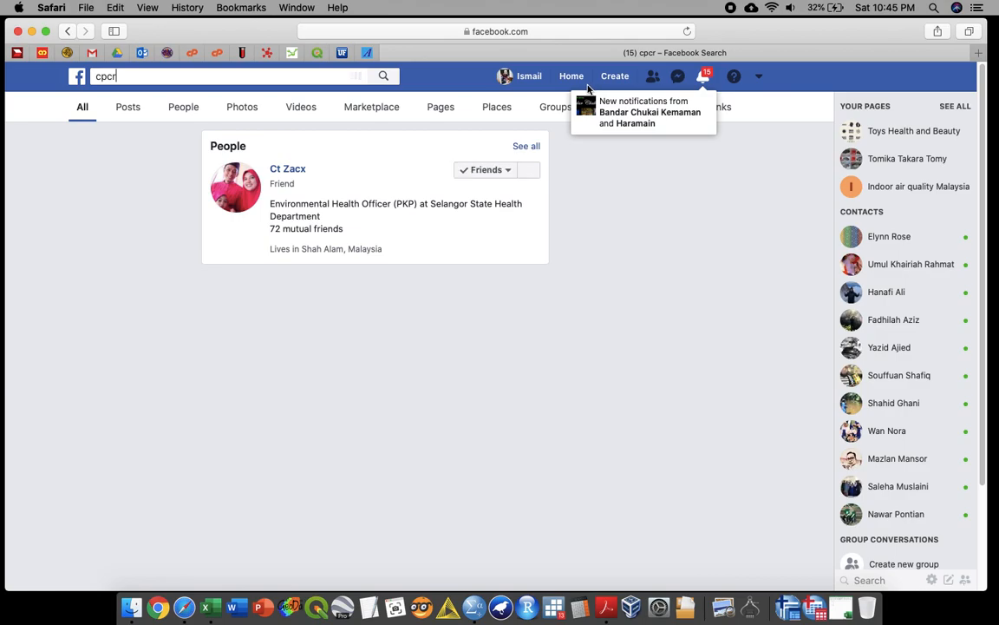
- Search Facebook for cprc and open the CPRC Kebangsaan - Kementerian Kesihatan Malaysia page
click(276, 79)
text(cprc)
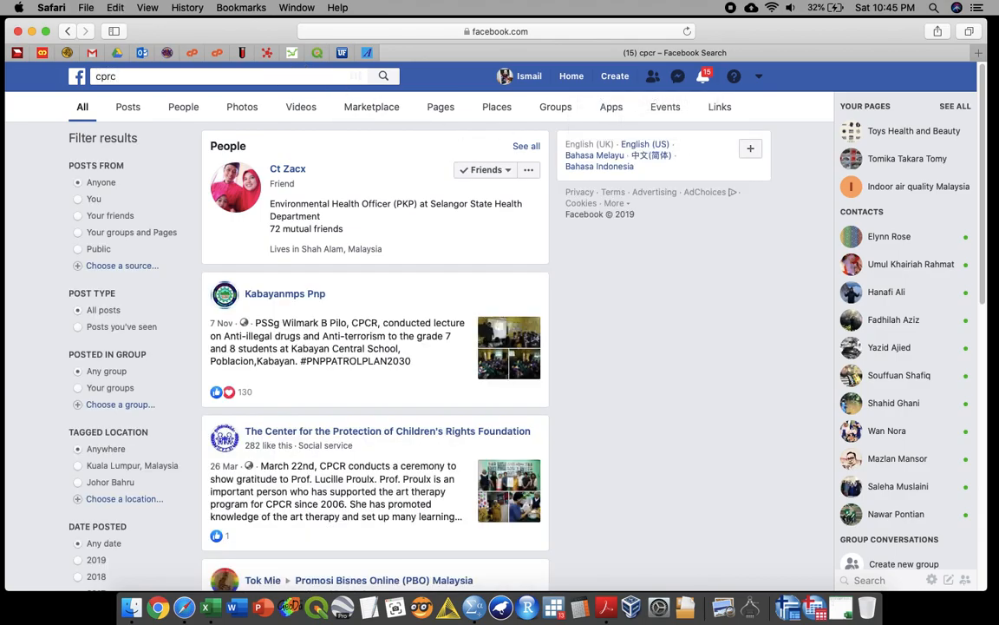
key(Return)
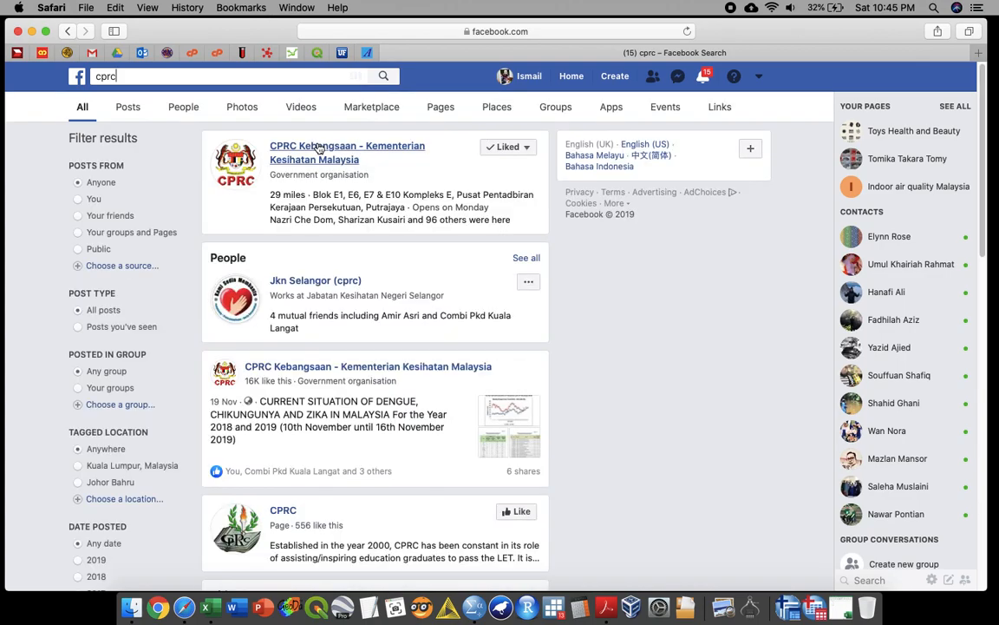
click(318, 150)
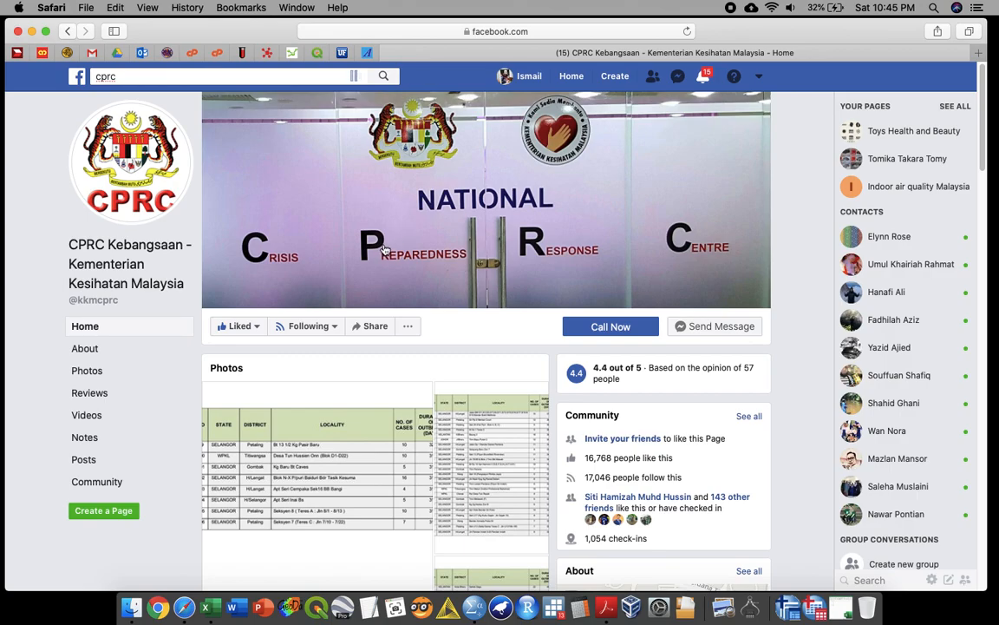
- Find the 19 November page post on the current situation of dengue, chikungunya and Zika in Malaysia and examine its chart and tables
scroll(386, 243, down, 3)
scroll(386, 250, down, 10)
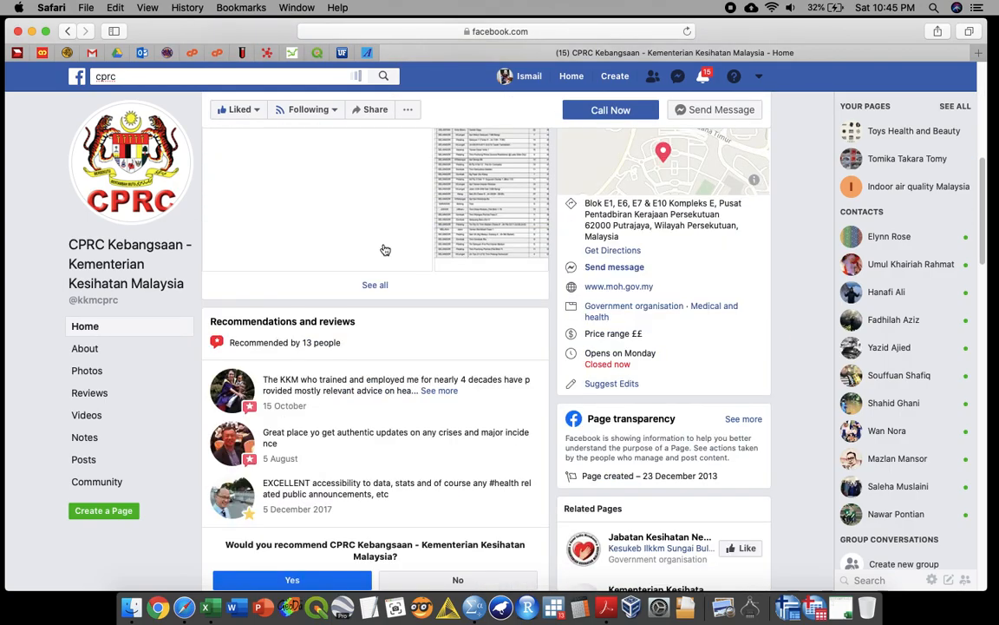
scroll(384, 250, down, 15)
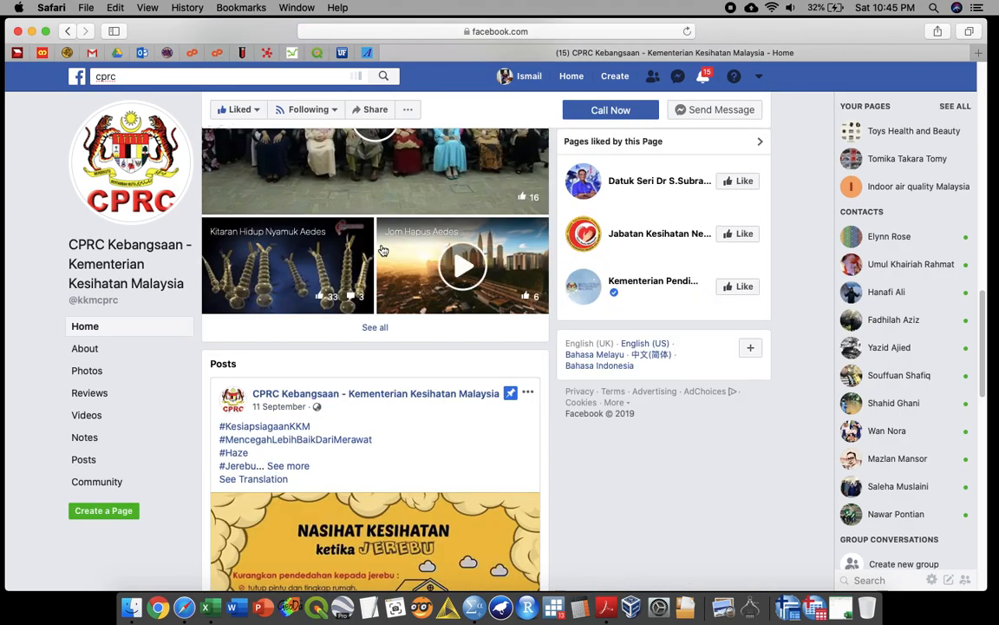
scroll(382, 249, down, 5)
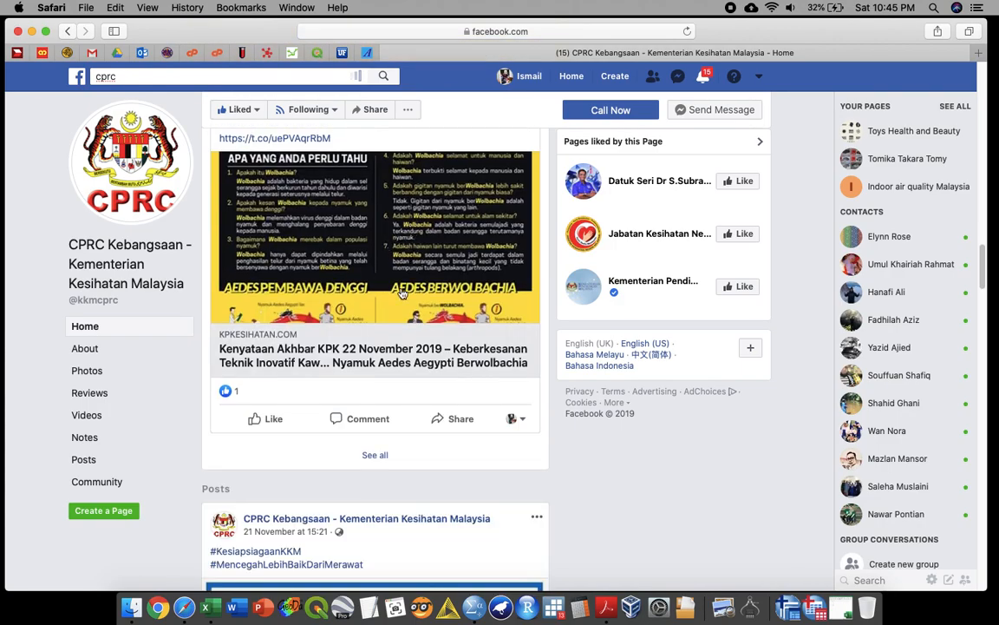
scroll(362, 264, down, 8)
scroll(401, 293, down, 20)
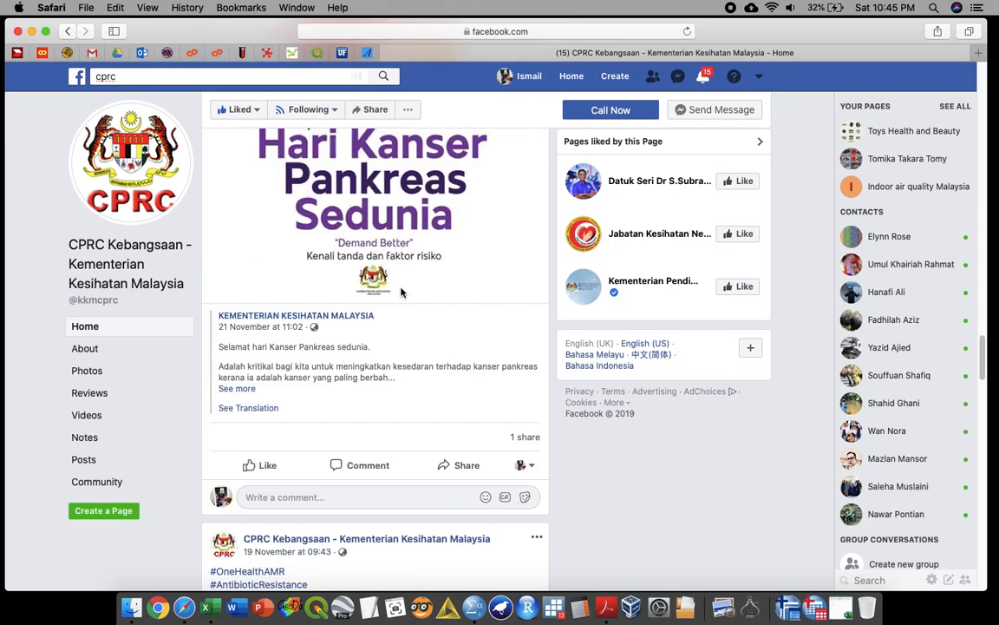
scroll(403, 293, down, 15)
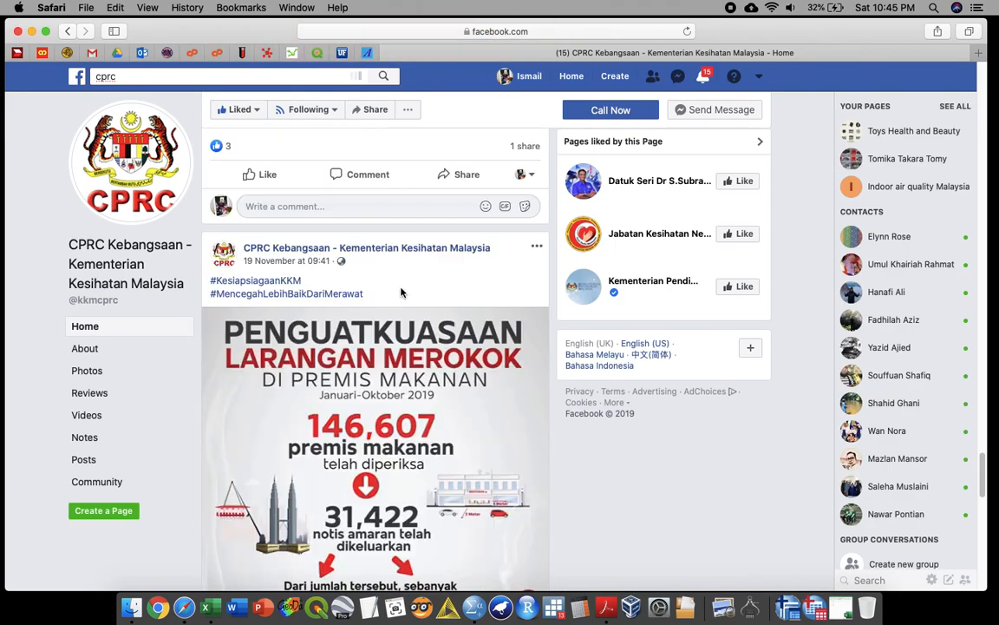
scroll(403, 293, down, 7)
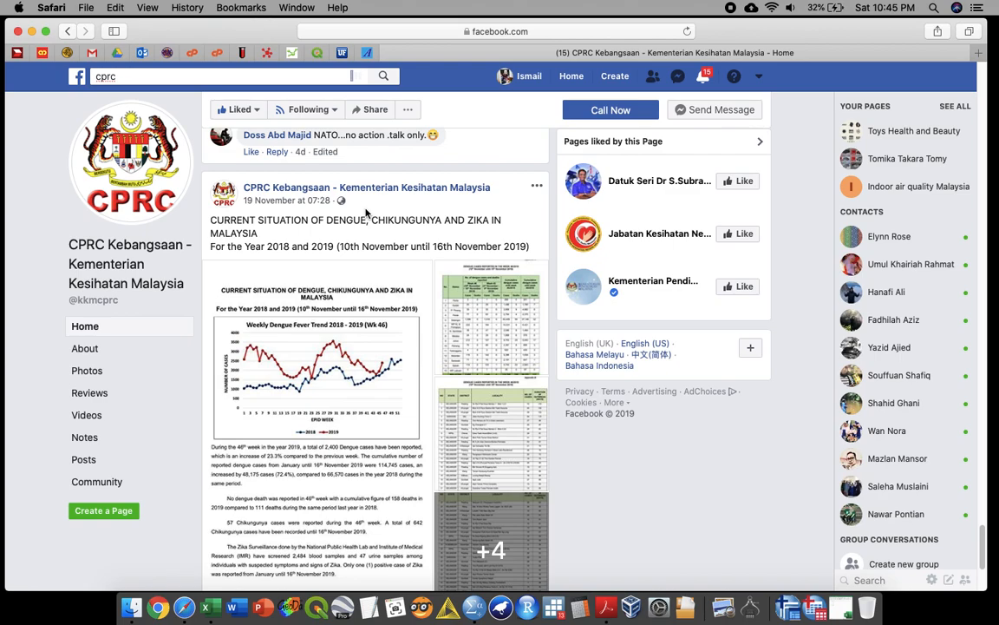
click(447, 299)
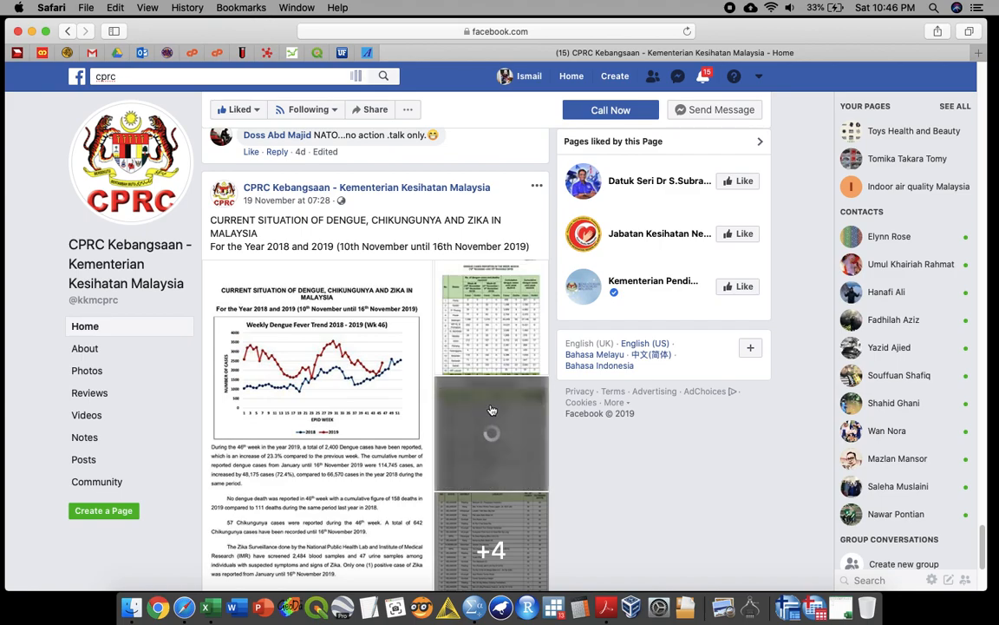
scroll(491, 410, down, 5)
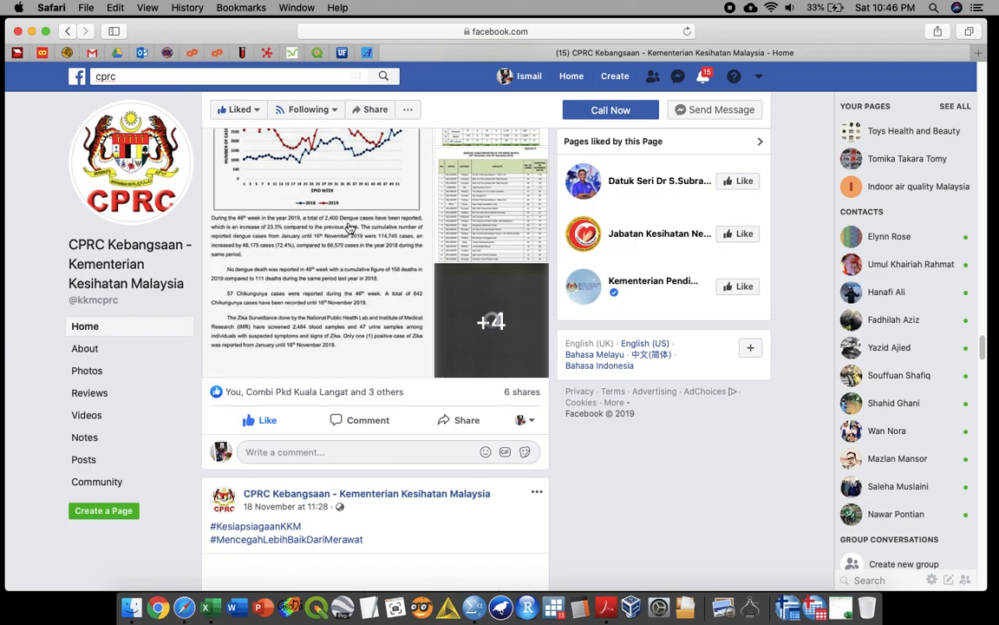
scroll(486, 213, down, 1)
scroll(486, 214, up, 3)
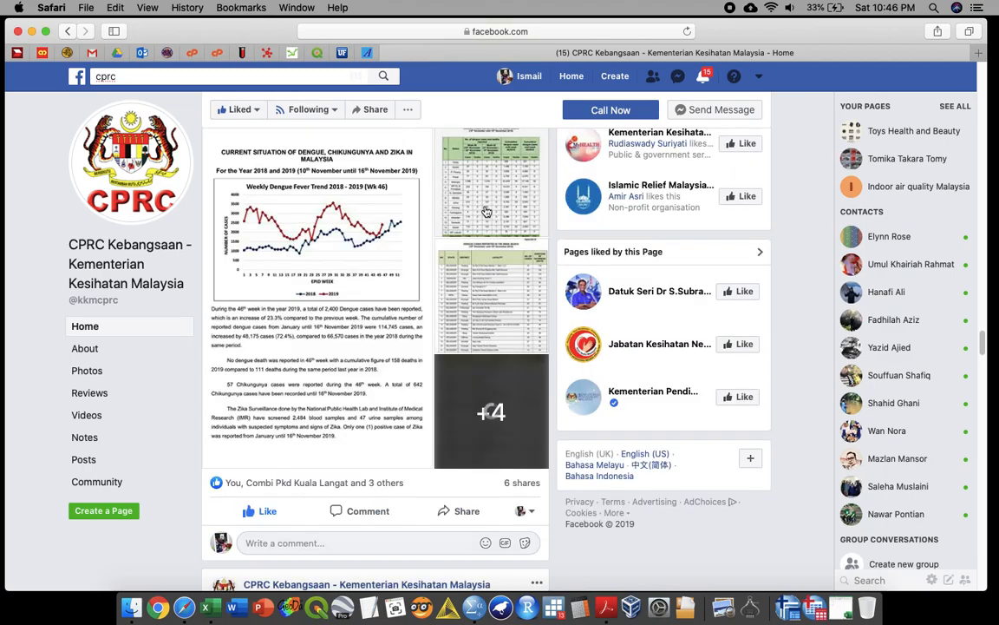
- Put the browser away and open the CPRC 1 file from the desktop folder 0.Peninsular CPRC in Preview
click(31, 31)
double_click(194, 473)
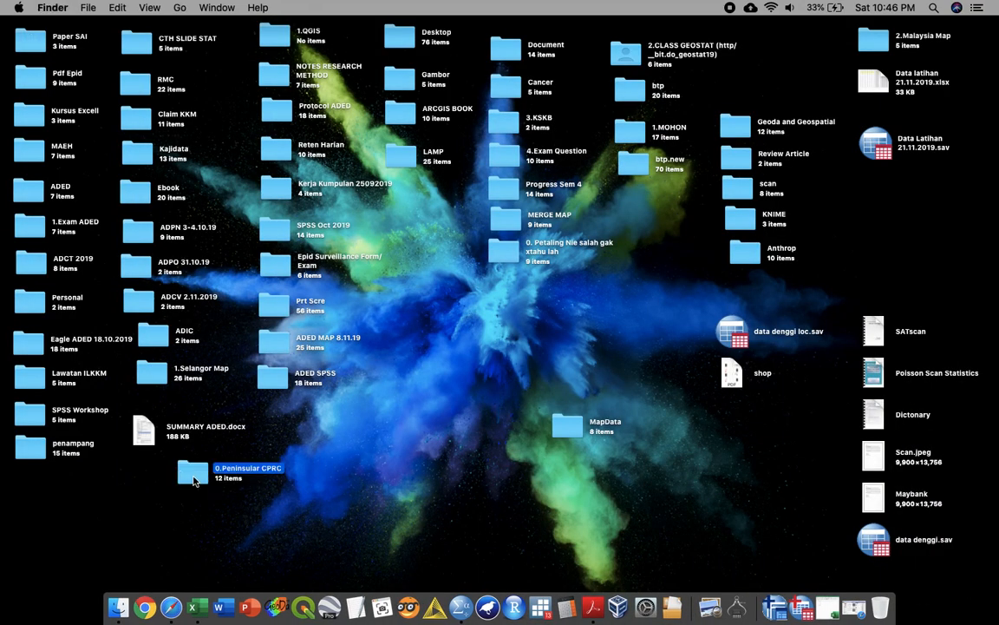
right_click(89, 131)
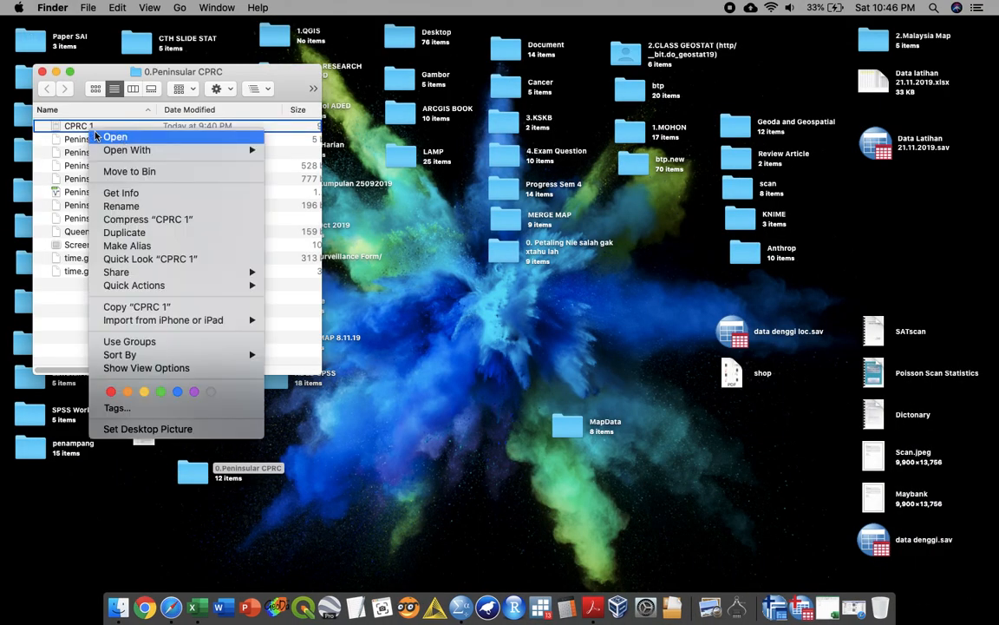
mouse_move(174, 150)
click(327, 156)
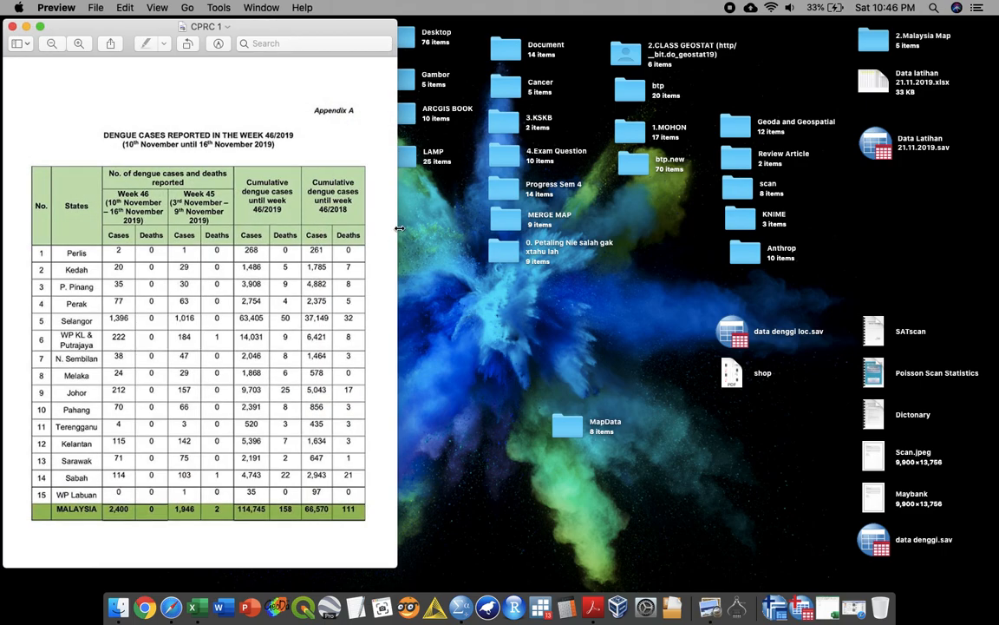
- Widen and magnify the document to examine the dengue cases and deaths by state, including the cumulative 2019 and 2018 columns
drag(399, 228, 637, 232)
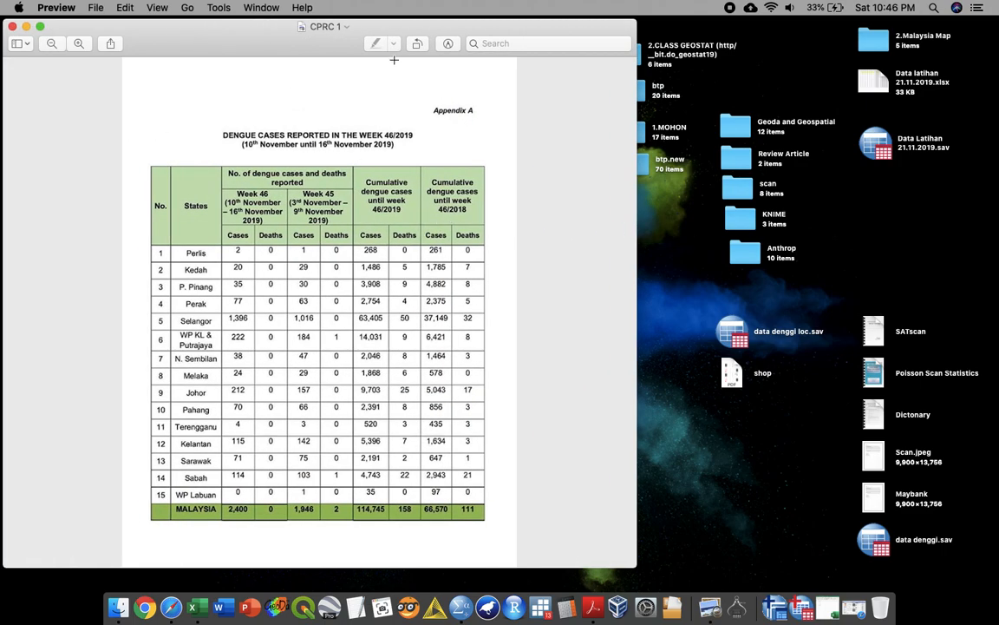
click(78, 43)
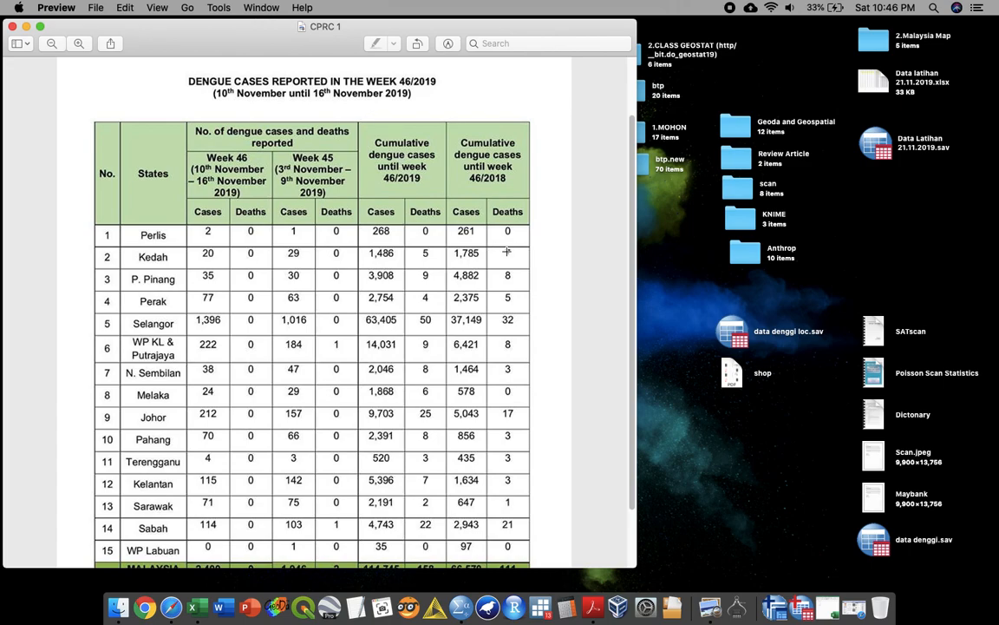
drag(632, 491, 634, 513)
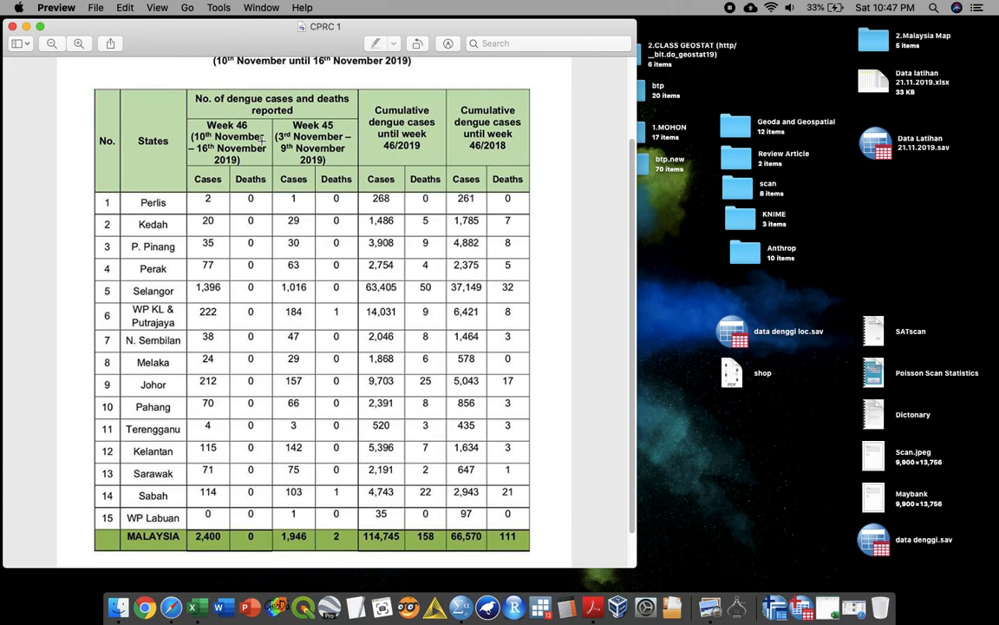
mouse_move(375, 105)
mouse_down()
mouse_move(439, 164)
mouse_move(437, 157)
mouse_up()
drag(375, 130, 428, 161)
drag(455, 102, 520, 157)
click(513, 150)
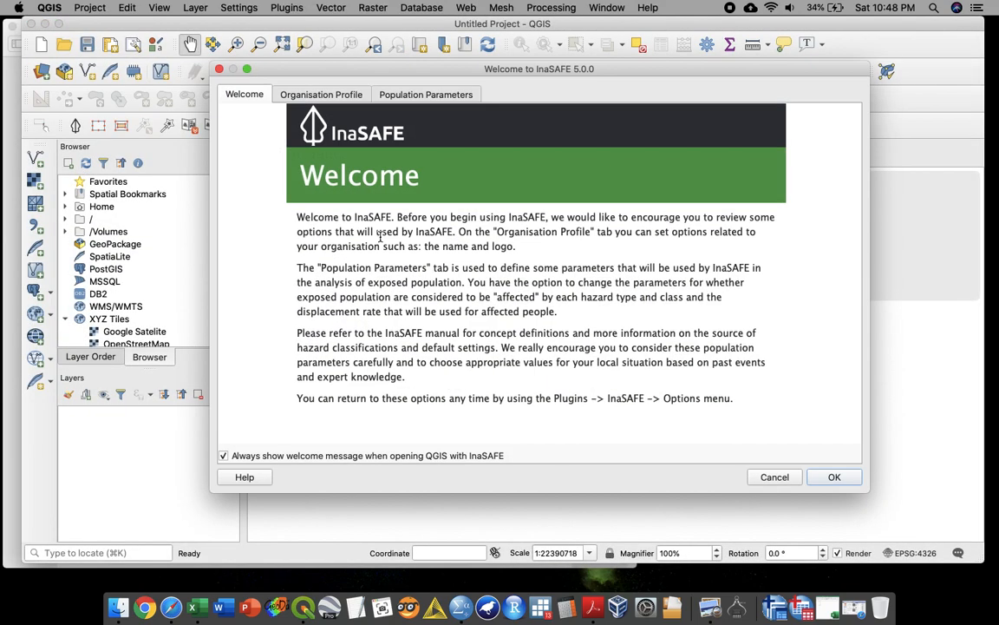
- In QGIS, accept the InaSAFE welcome message and open the recent project Peninsular
click(832, 475)
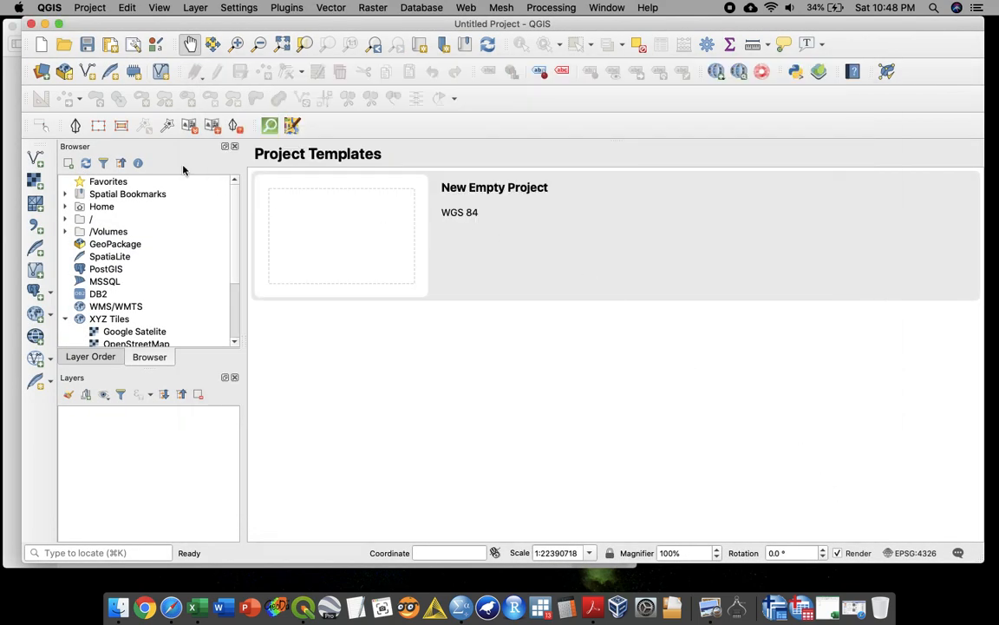
click(89, 8)
mouse_move(159, 90)
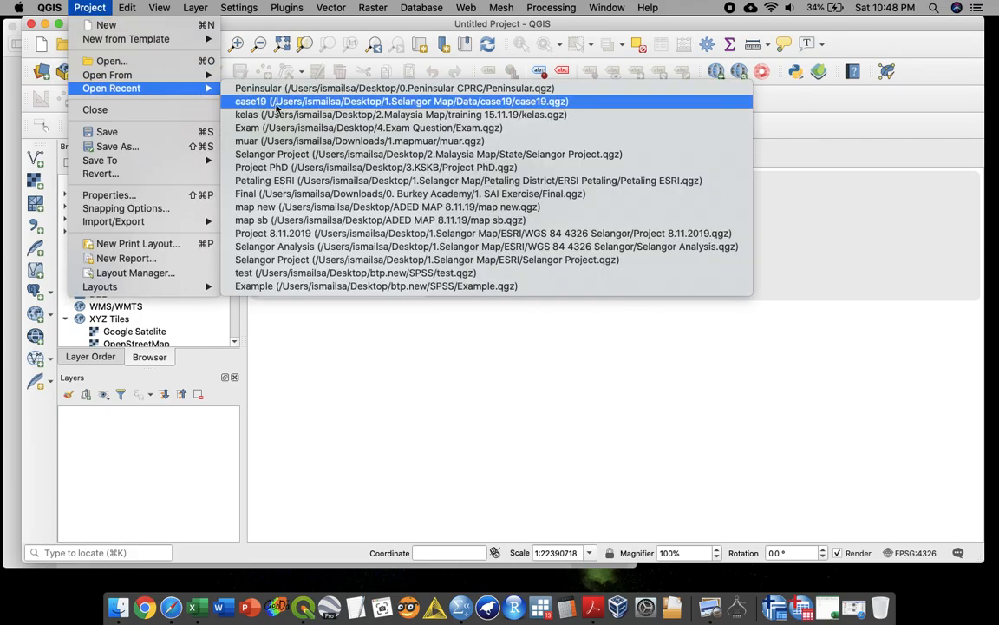
click(285, 92)
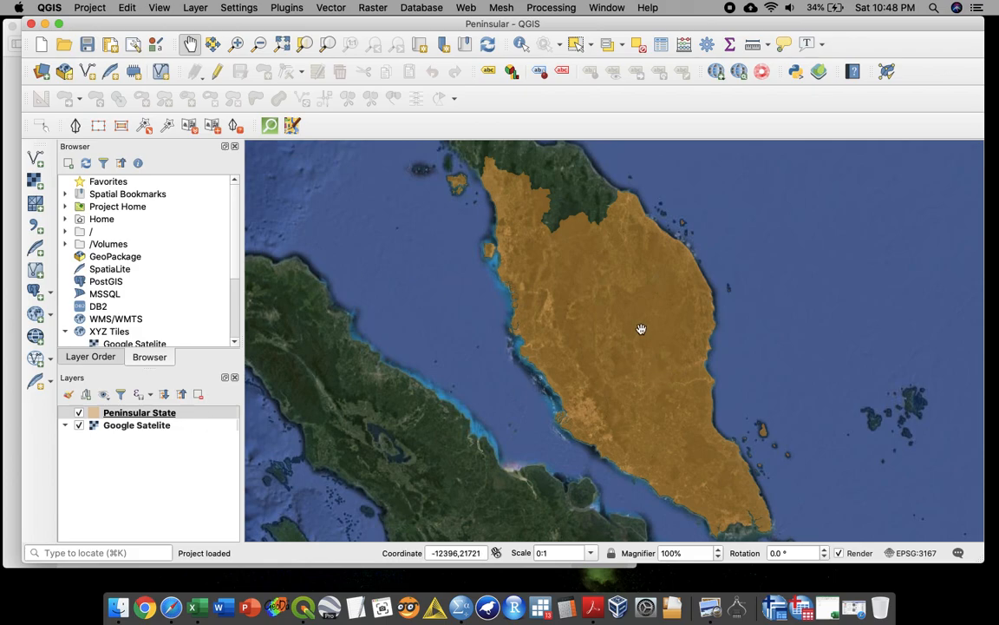
- Select individual states of the Peninsular State layer on the map to inspect their polygons, and clear the selection
drag(625, 335, 547, 329)
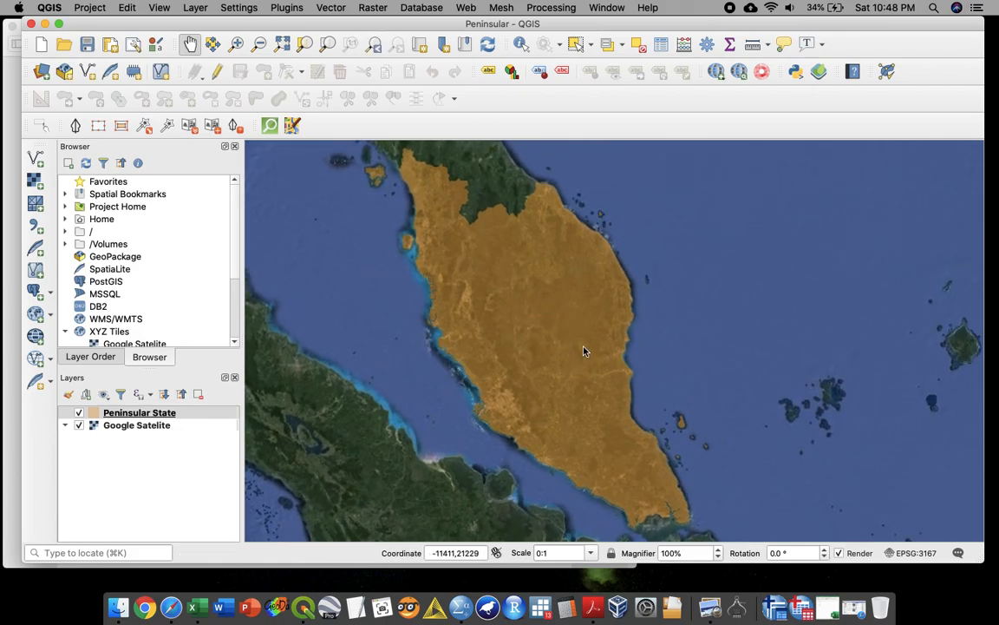
click(576, 43)
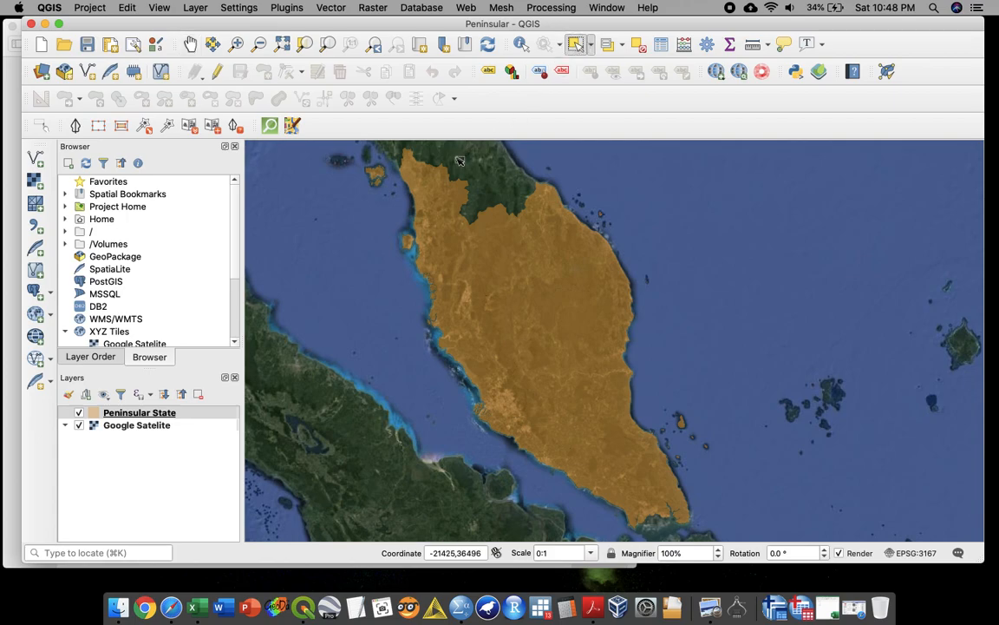
click(421, 199)
click(498, 243)
click(515, 302)
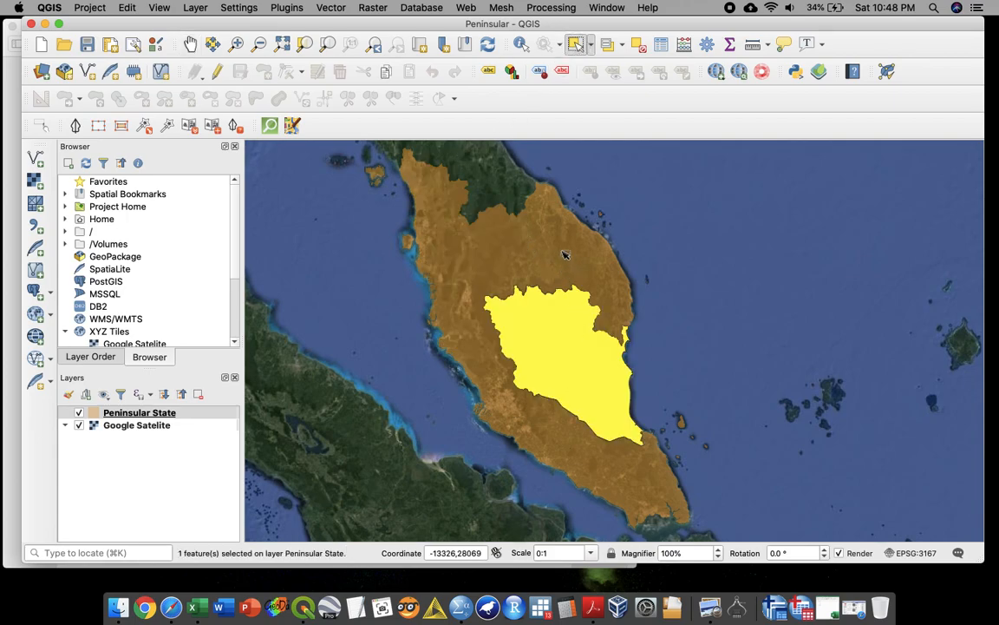
click(564, 260)
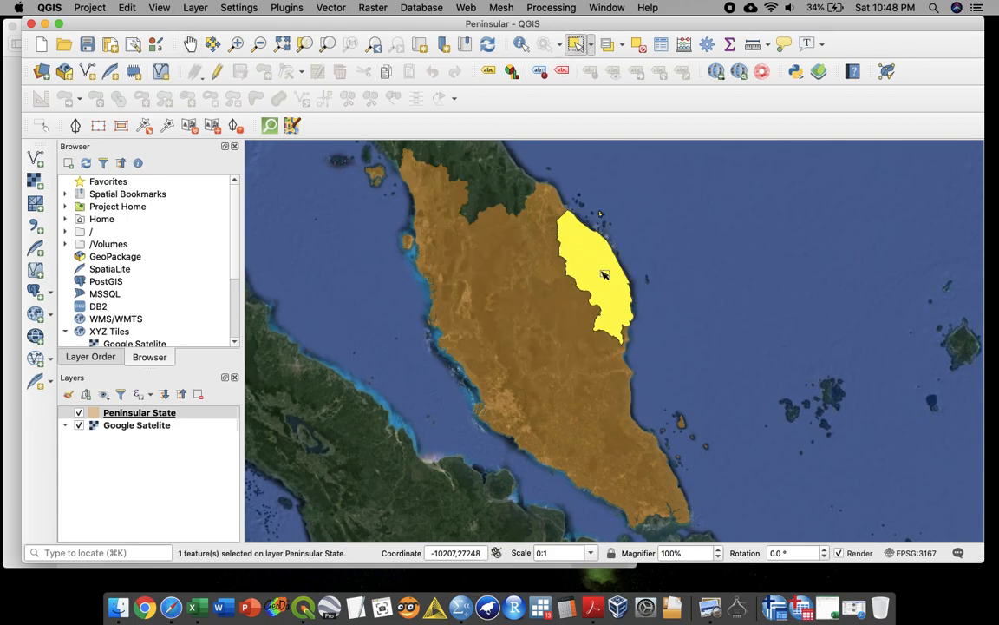
click(638, 46)
- Zoom the map out to view the whole Peninsular State layer with its surroundings
scroll(622, 292, up, 1)
scroll(625, 293, down, 1)
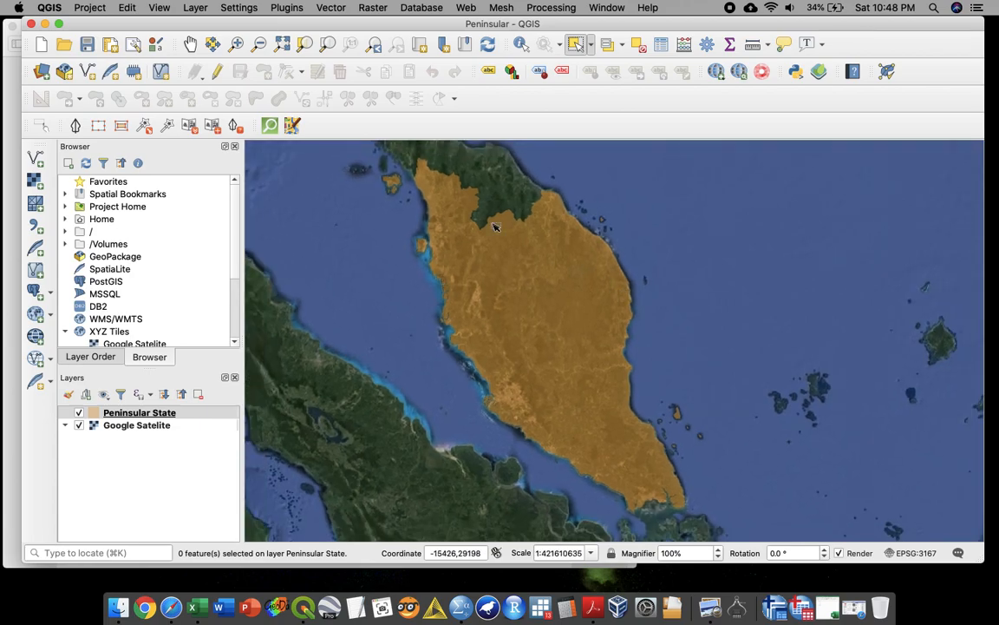
click(259, 44)
drag(410, 167, 777, 490)
drag(347, 143, 865, 504)
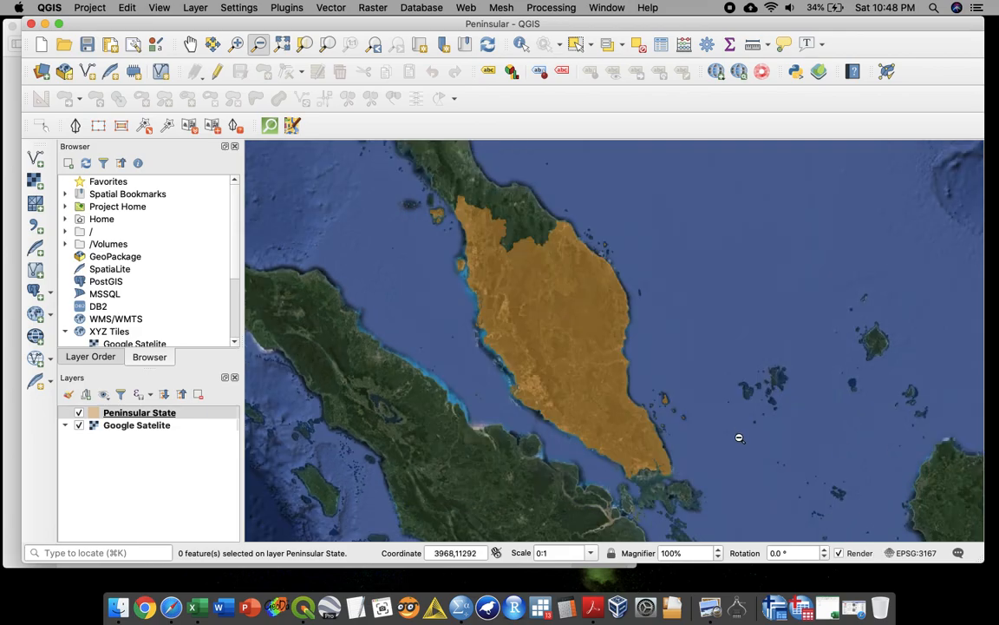
- Open the attribute table of the Peninsular State layer
click(190, 43)
drag(729, 329, 477, 296)
drag(552, 305, 742, 334)
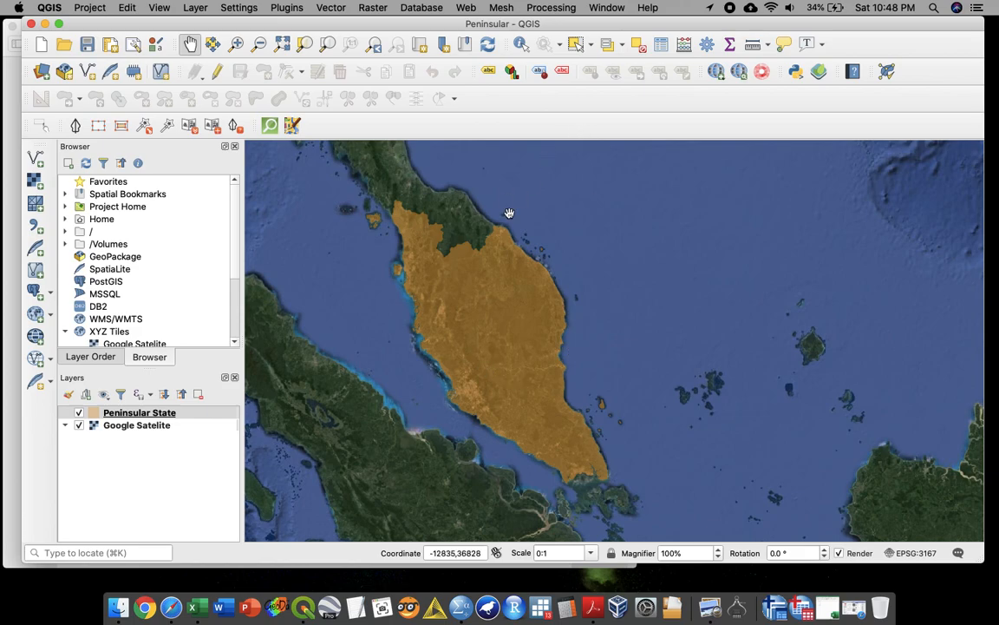
right_click(139, 416)
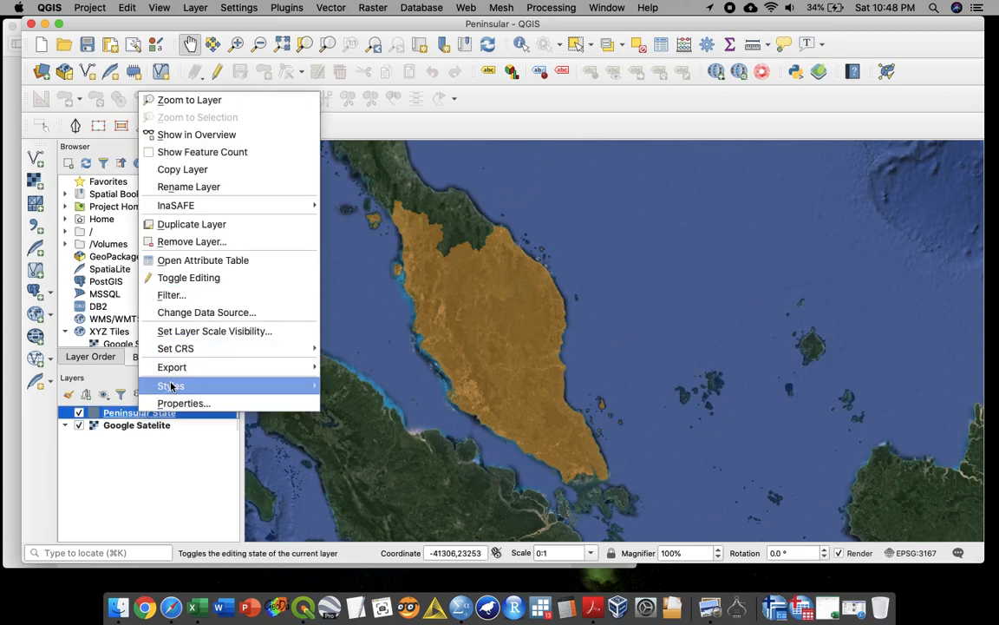
click(254, 261)
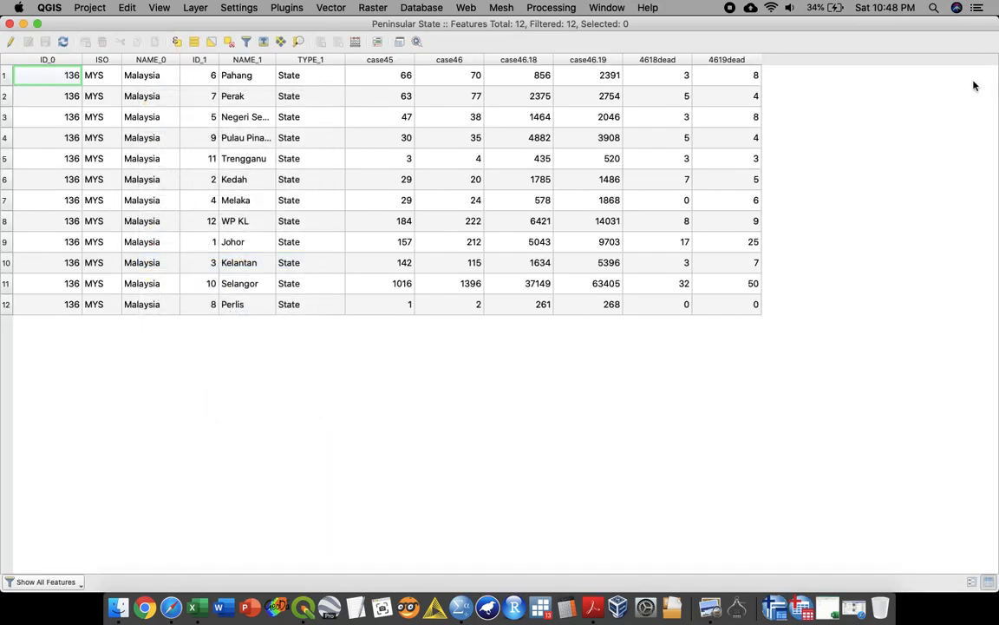
- Minimise the main QGIS window, arrange the attribute table over the CPRC document and turn on editing for the layer
drag(203, 19, 501, 75)
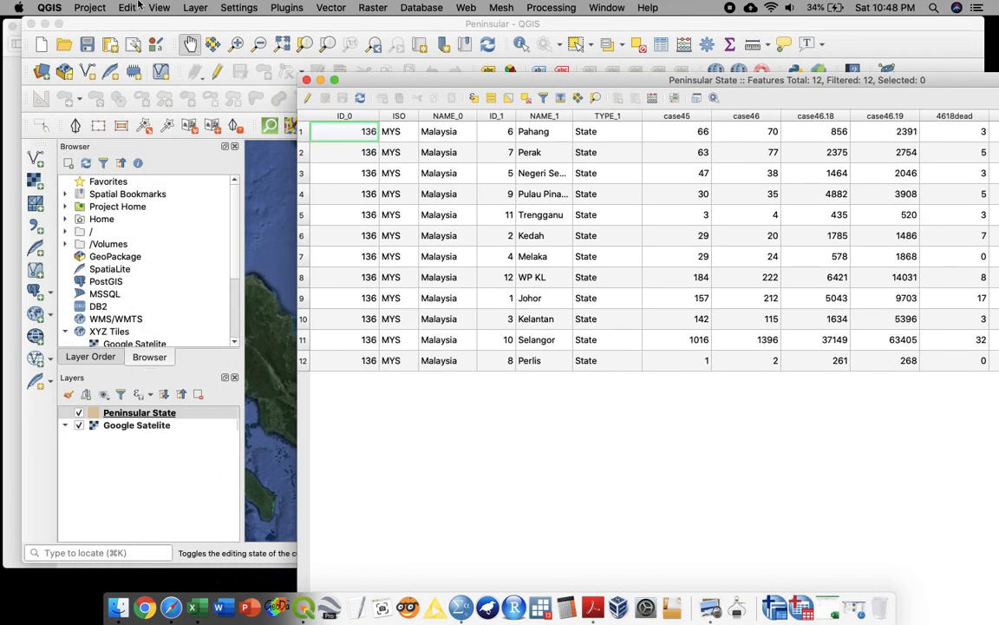
click(45, 24)
mouse_move(391, 86)
mouse_down()
mouse_move(611, 112)
mouse_move(624, 124)
mouse_move(573, 67)
mouse_up()
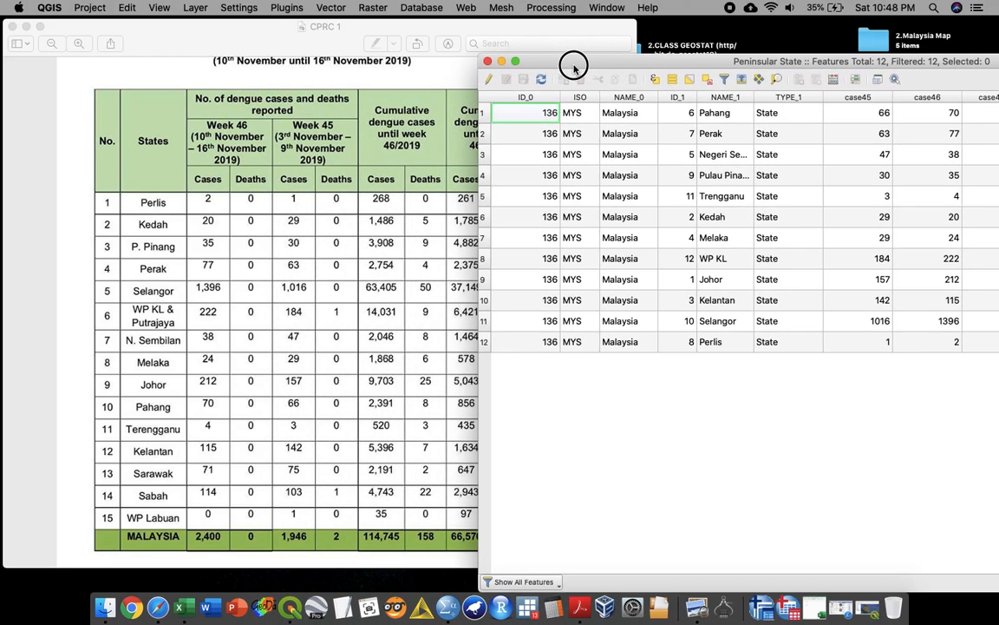
click(491, 79)
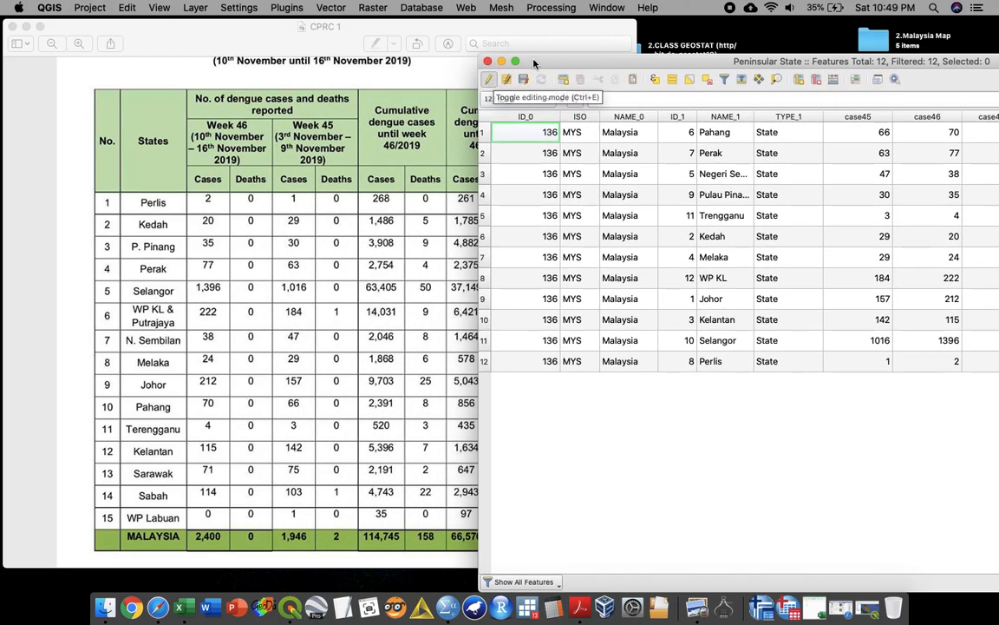
drag(536, 63, 476, 62)
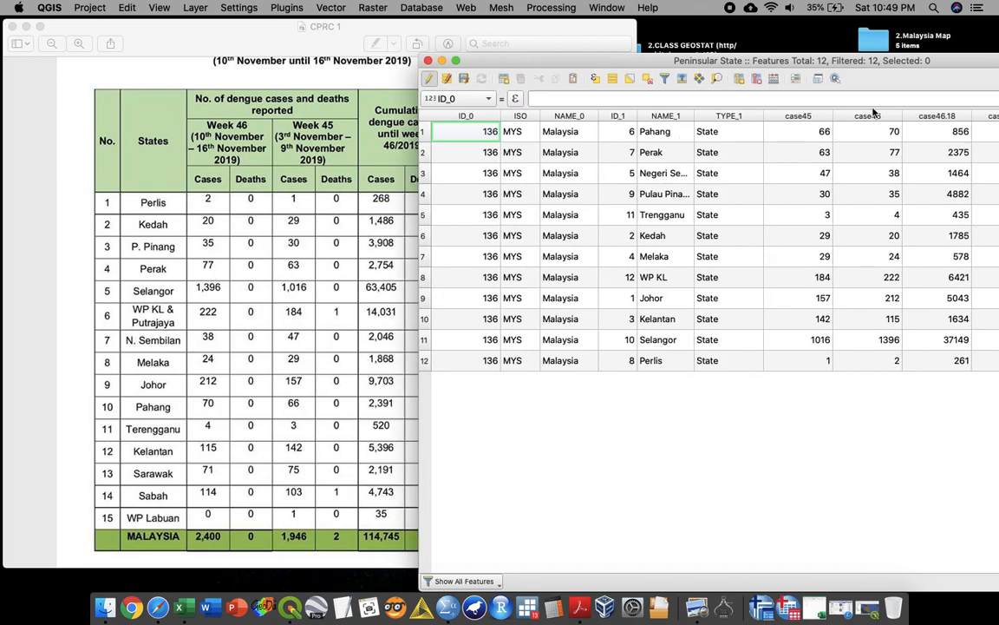
drag(887, 57, 487, 247)
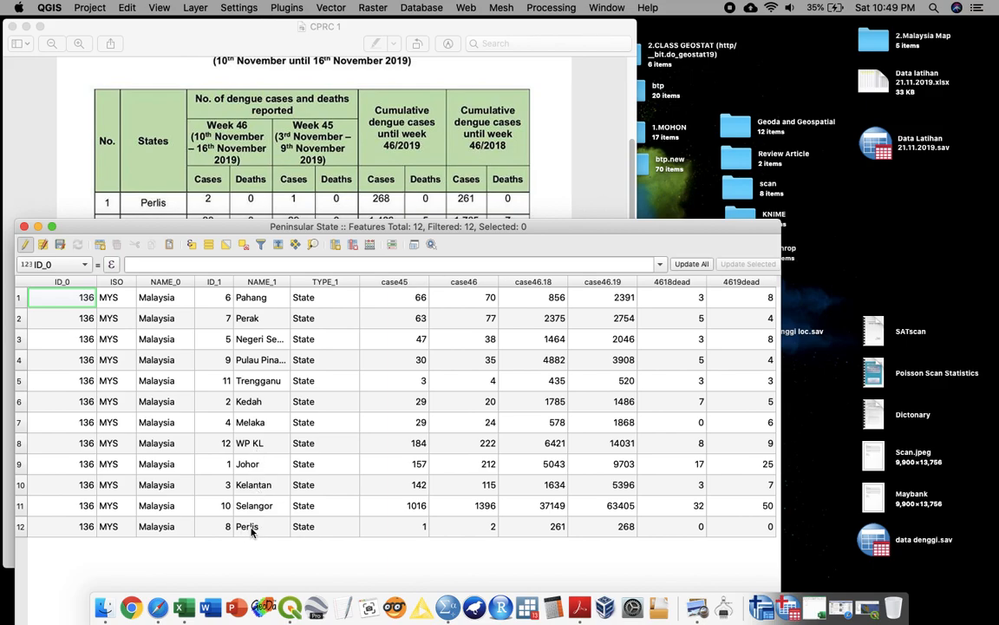
- Open the Perlis row's case45, case46, case46.18 and case46.19 cells and compare them with the CPRC table
double_click(424, 526)
double_click(473, 526)
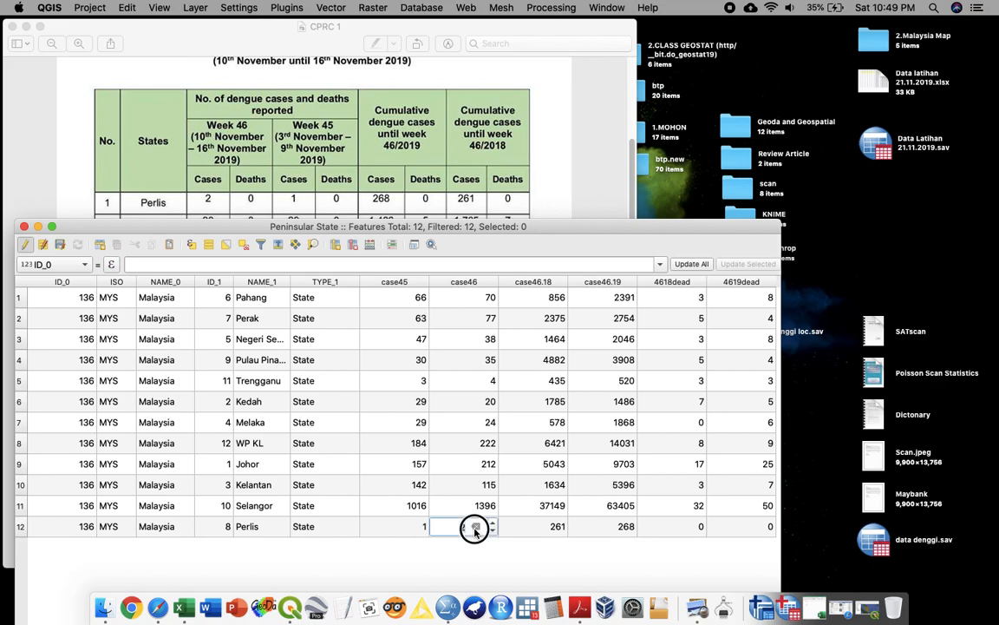
double_click(536, 527)
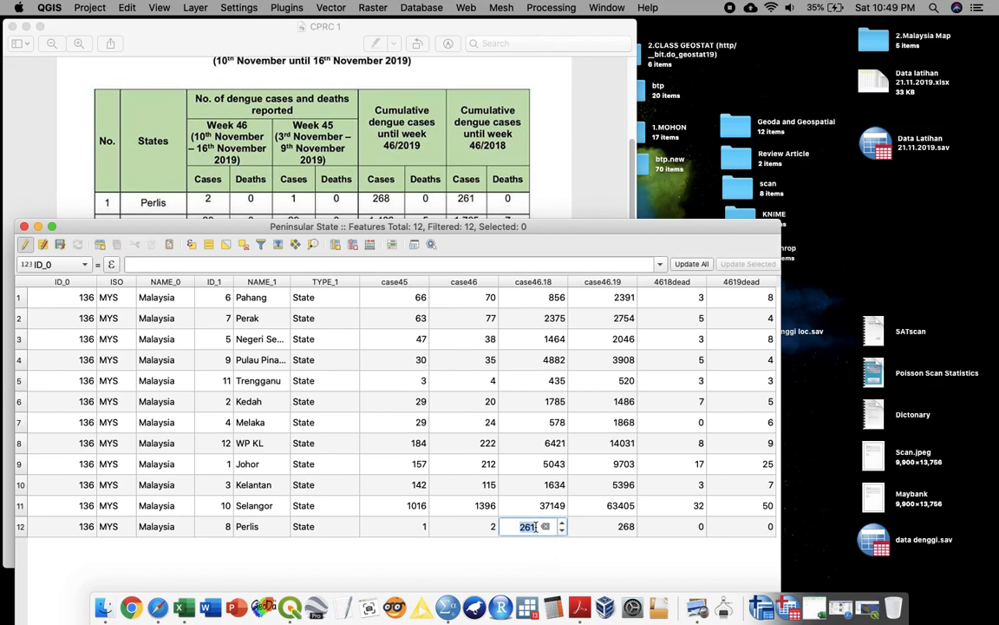
double_click(600, 527)
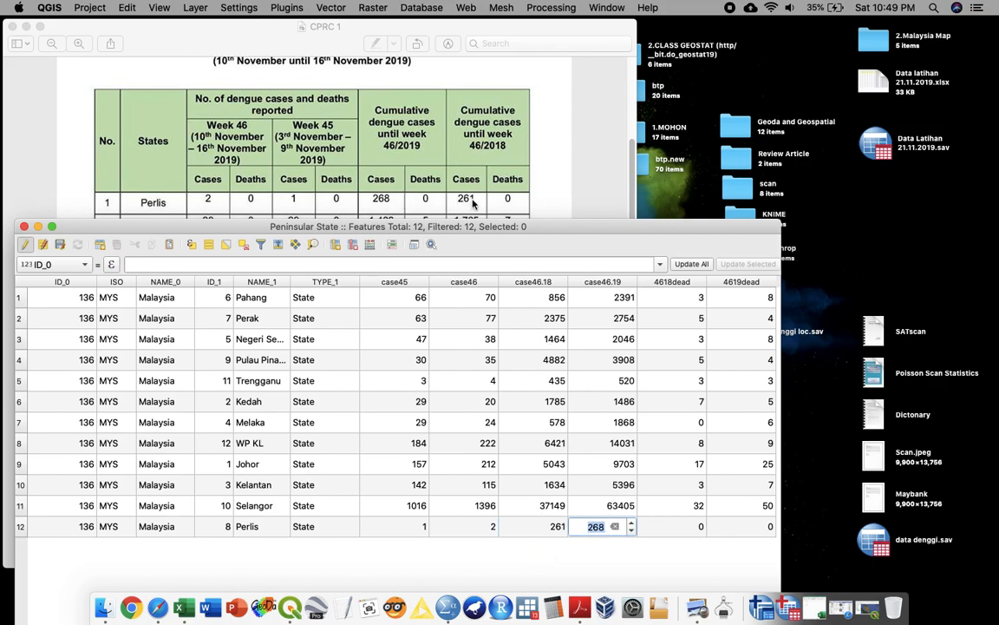
- Close the Peninsular State attribute table and quit QGIS
drag(474, 227, 540, 83)
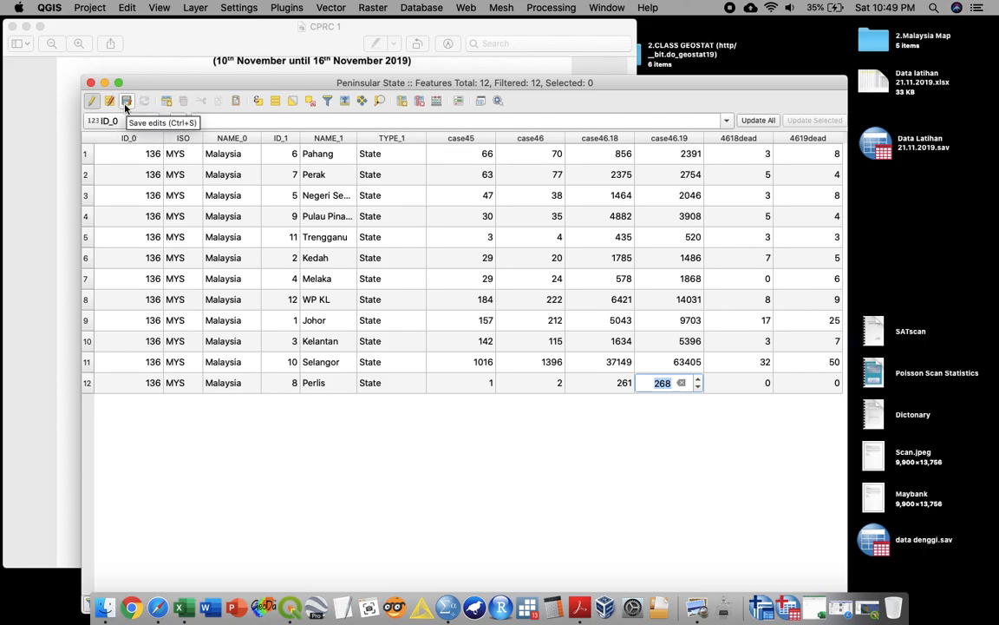
click(90, 82)
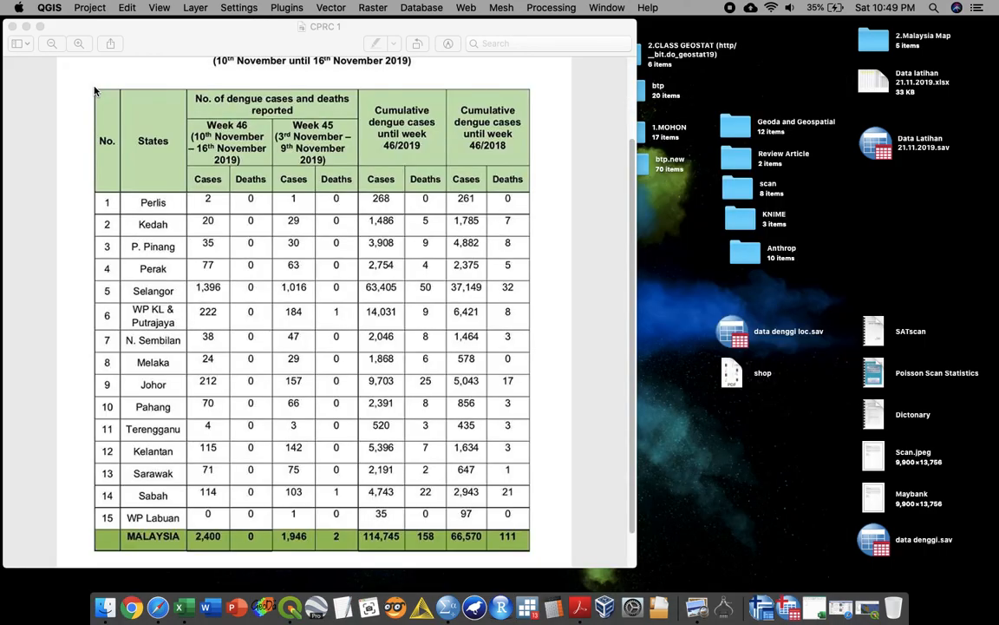
right_click(290, 607)
click(329, 567)
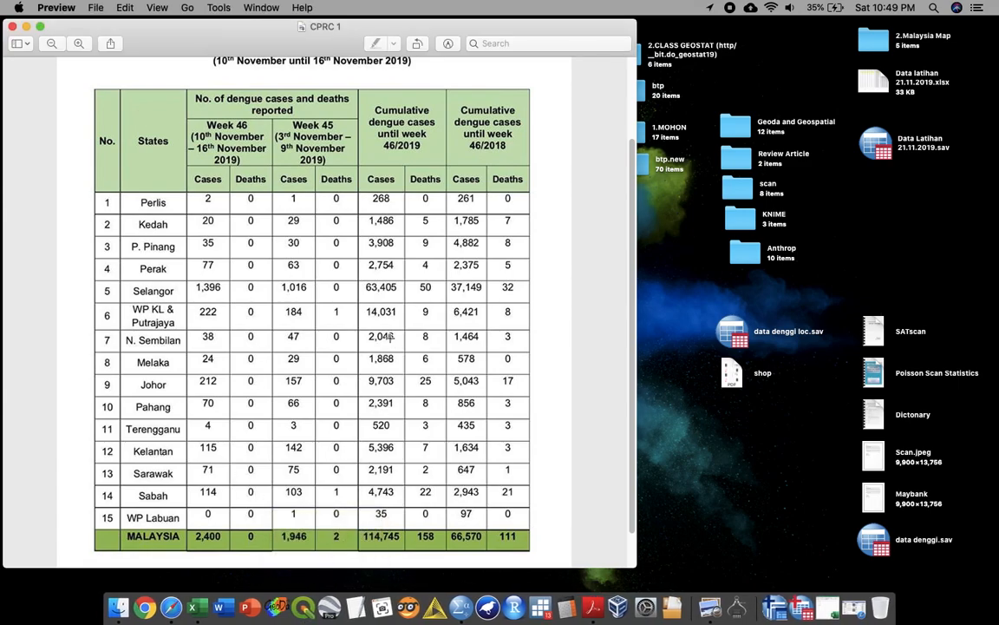
- Switch to GeoDa, open the recent Peninsular State data source and enlarge its map window
click(277, 607)
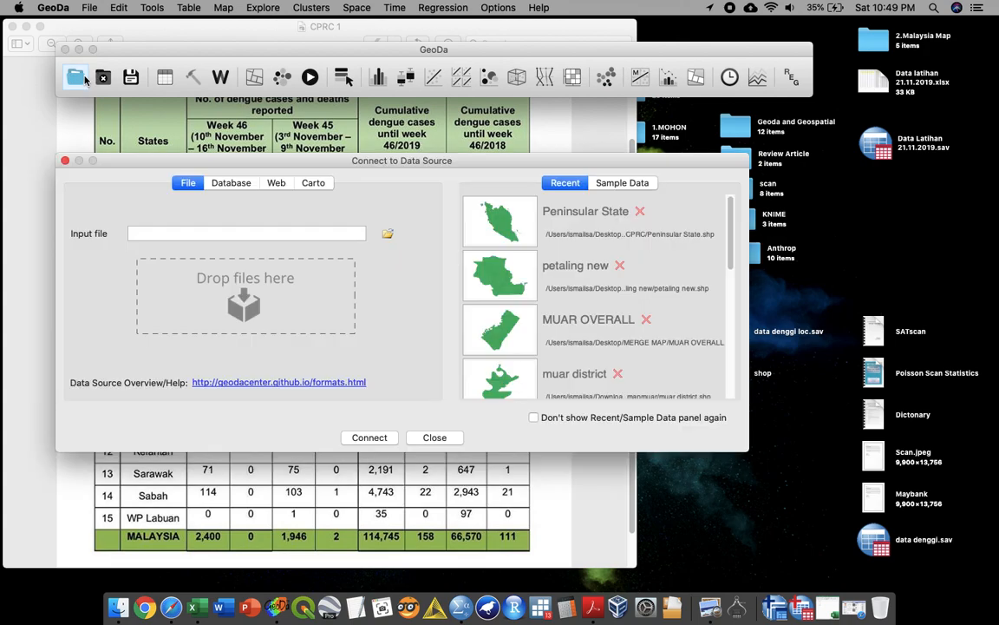
click(509, 236)
drag(393, 120, 449, 109)
drag(527, 356, 727, 484)
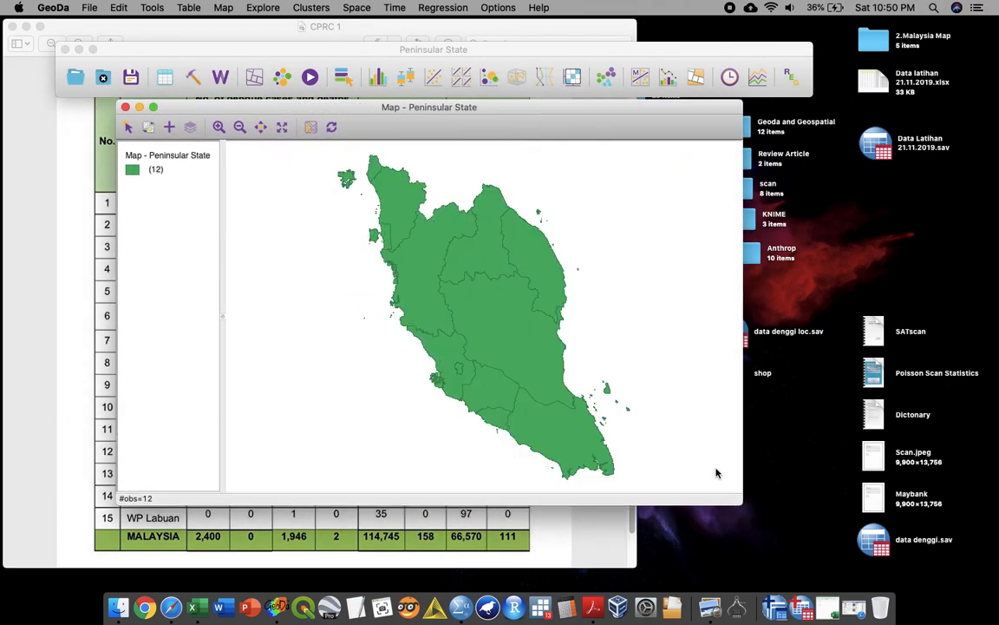
- Open the Peninsular State data table and select individual state rows, including Kedah, WP KL, Perlis and Johor, to locate them on the map
click(164, 77)
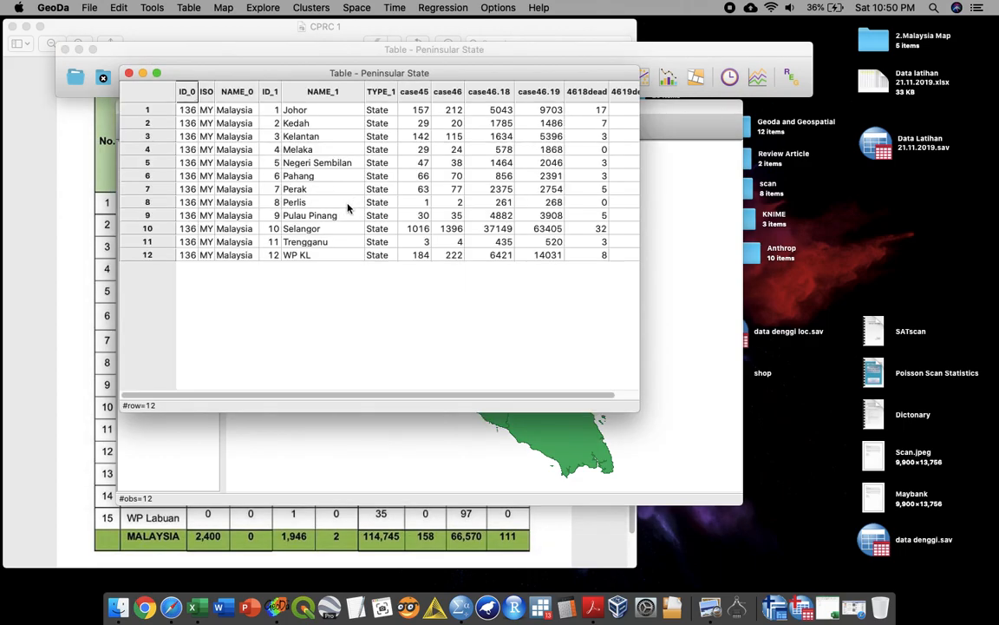
drag(639, 407, 673, 277)
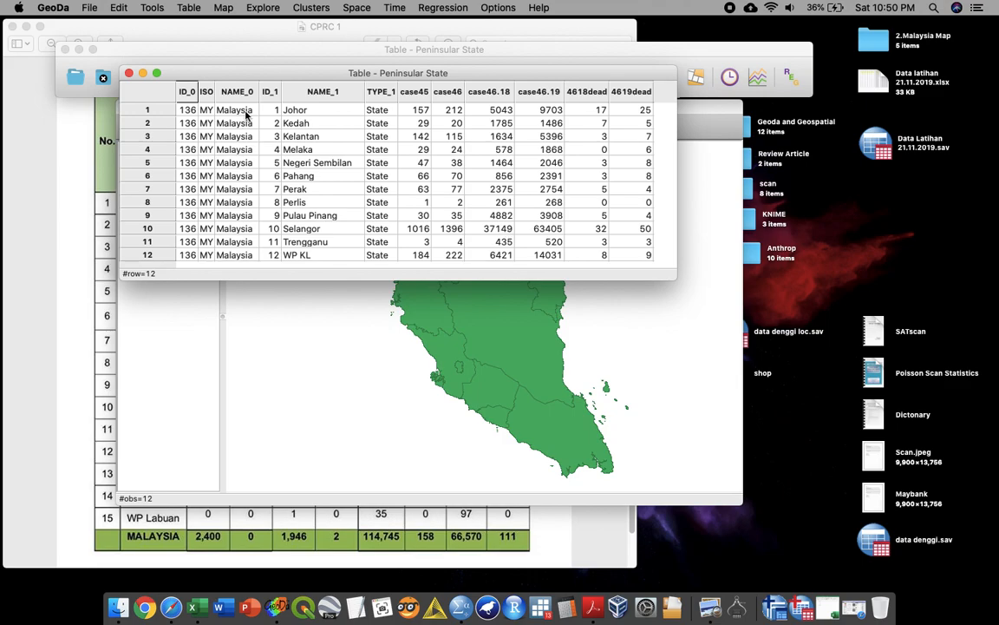
click(162, 109)
click(161, 123)
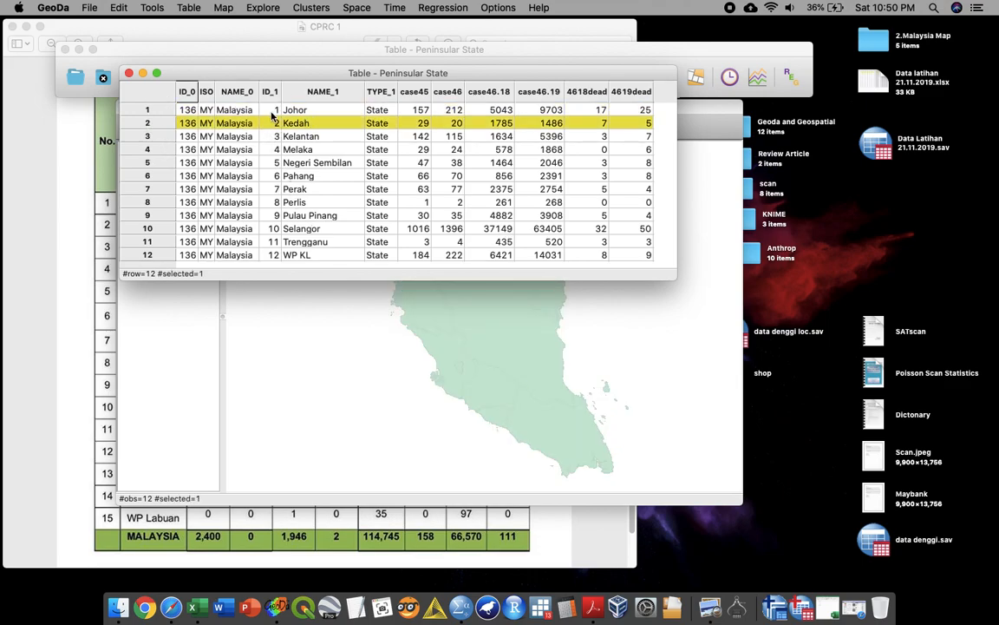
click(162, 259)
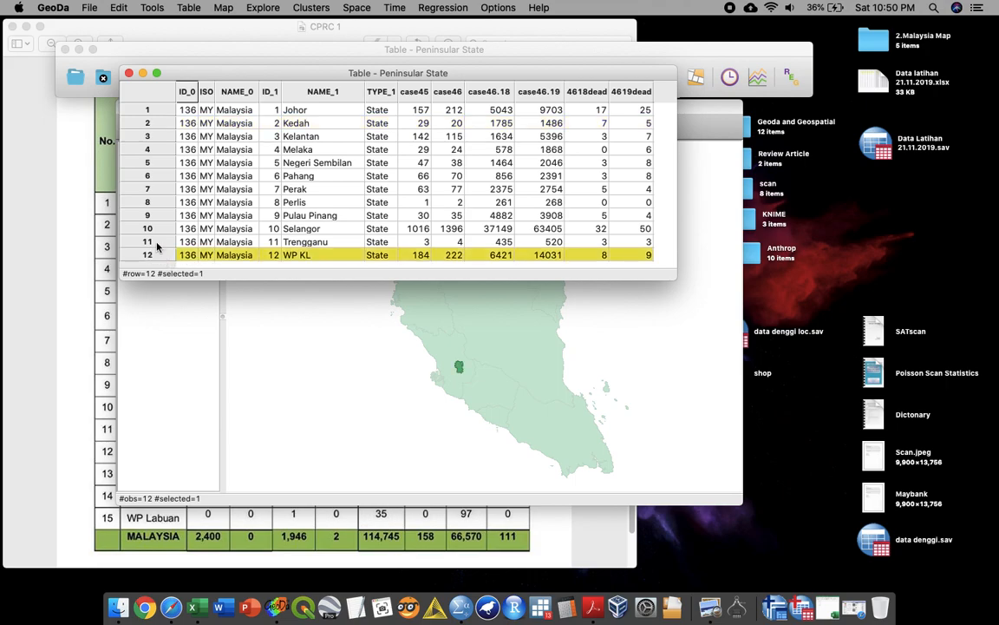
click(157, 242)
click(155, 228)
click(153, 202)
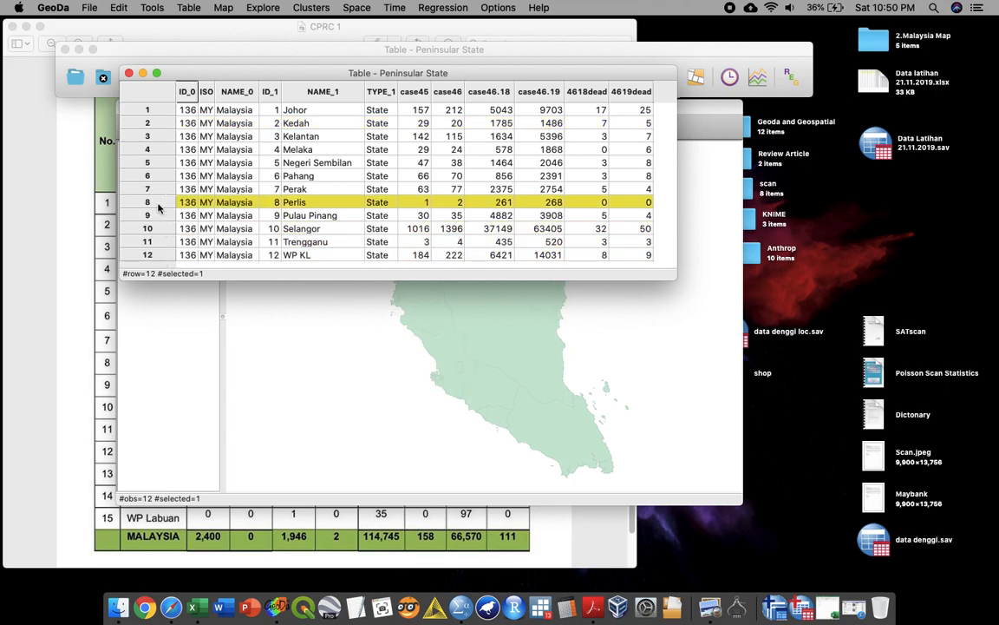
click(149, 162)
click(151, 136)
click(149, 122)
click(147, 110)
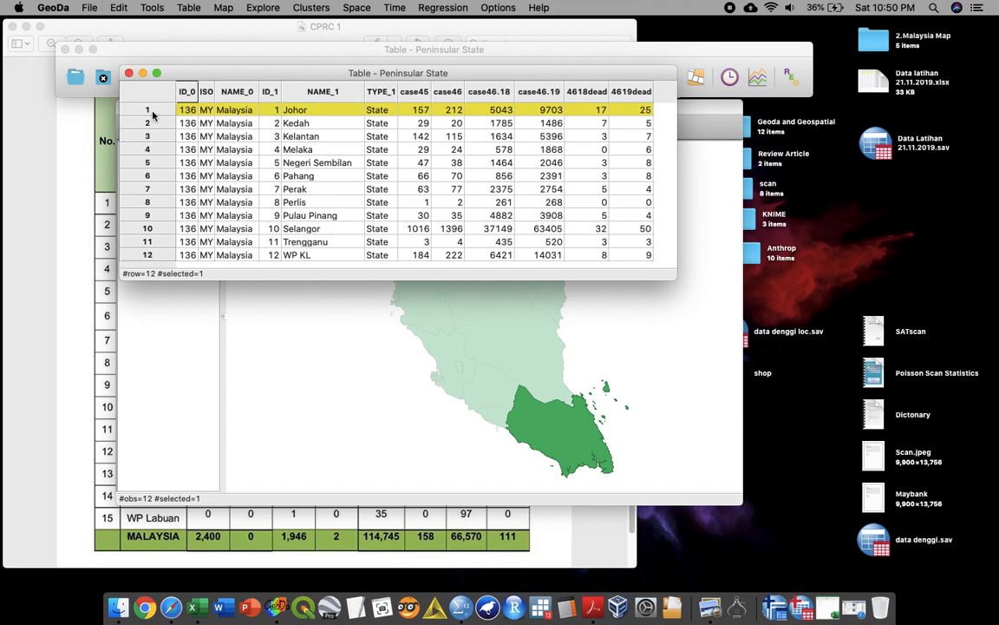
- Close the data table and box-select all the states on the Peninsular State map
click(129, 73)
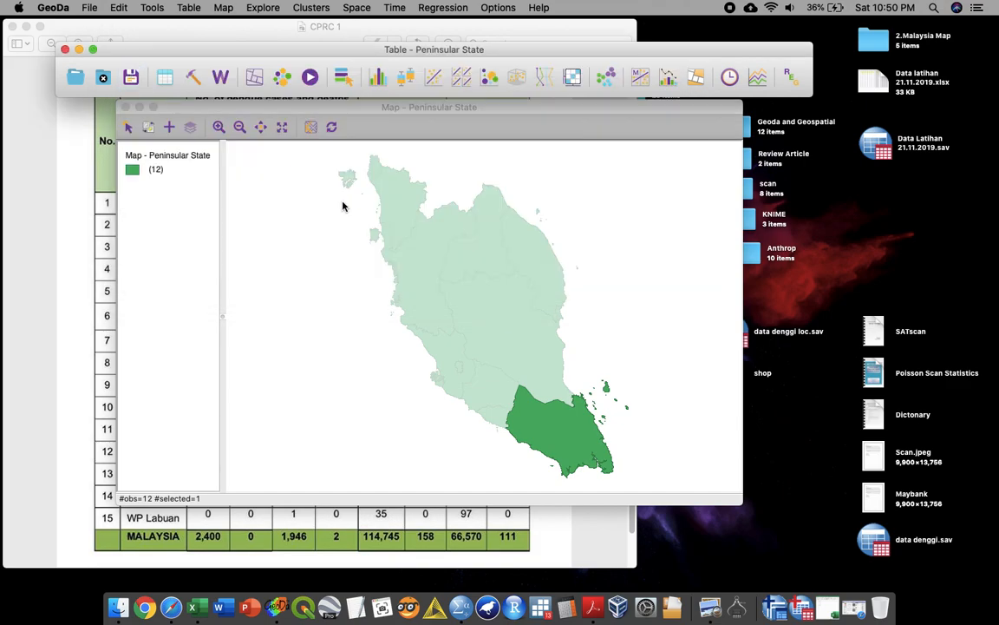
click(584, 208)
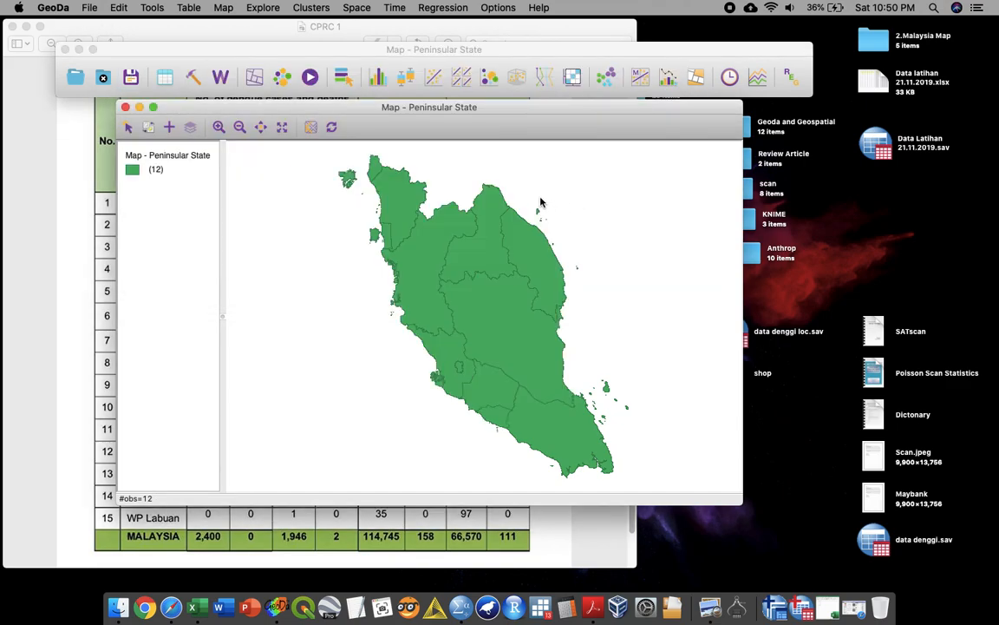
drag(500, 114, 448, 114)
drag(272, 150, 625, 478)
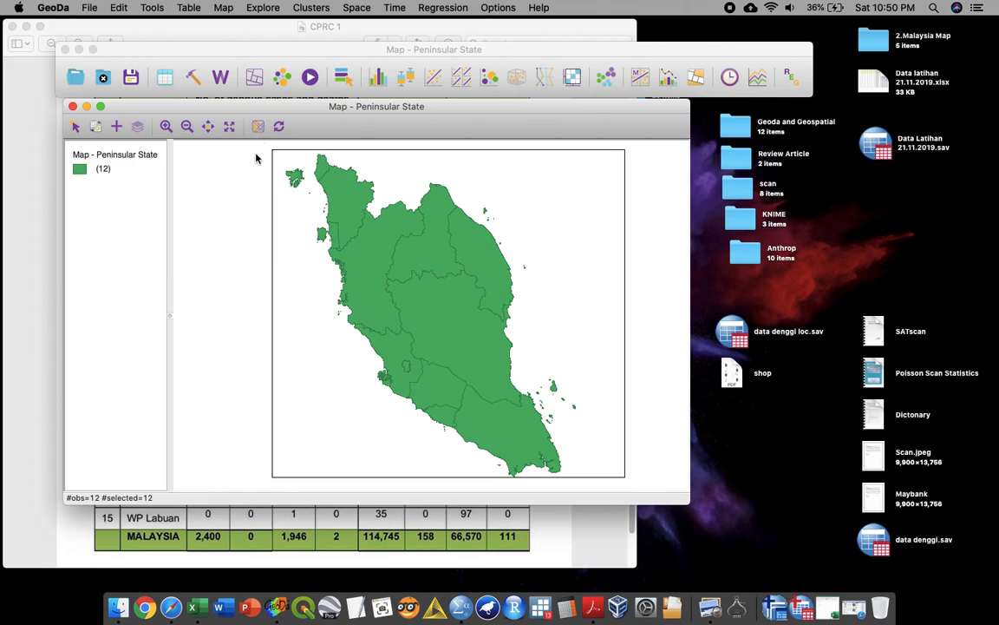
- Load the spatial weights file Queen.gal from the 0.Peninsular CPRC folder into the Weights Manager
click(219, 89)
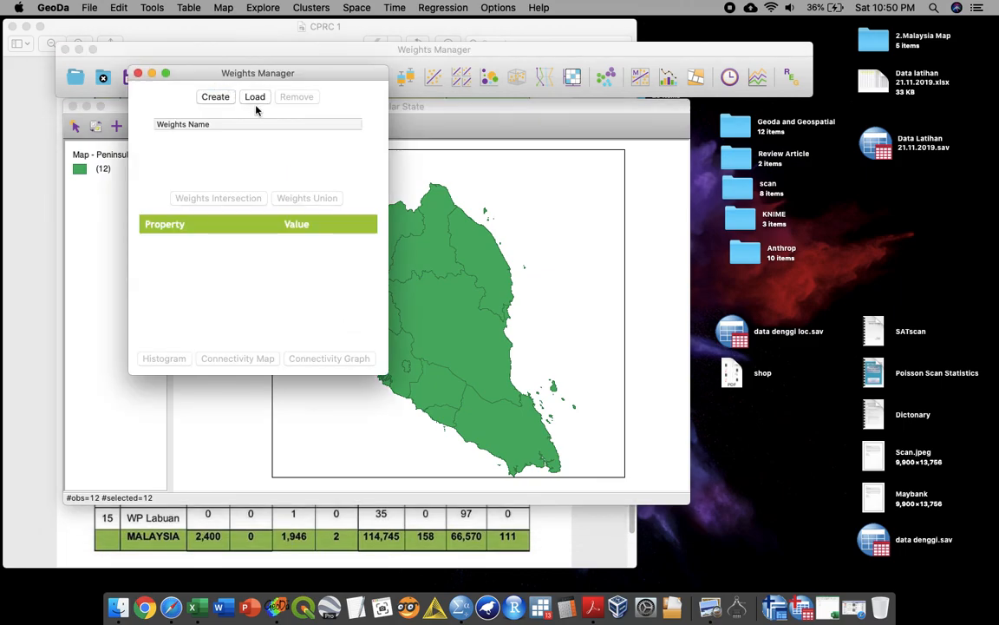
click(253, 101)
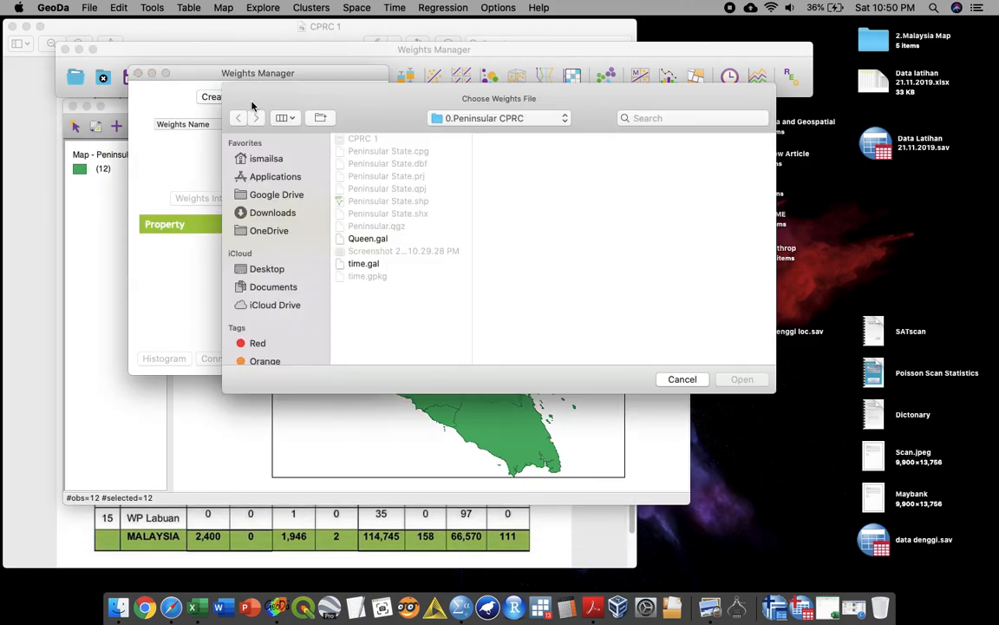
click(380, 242)
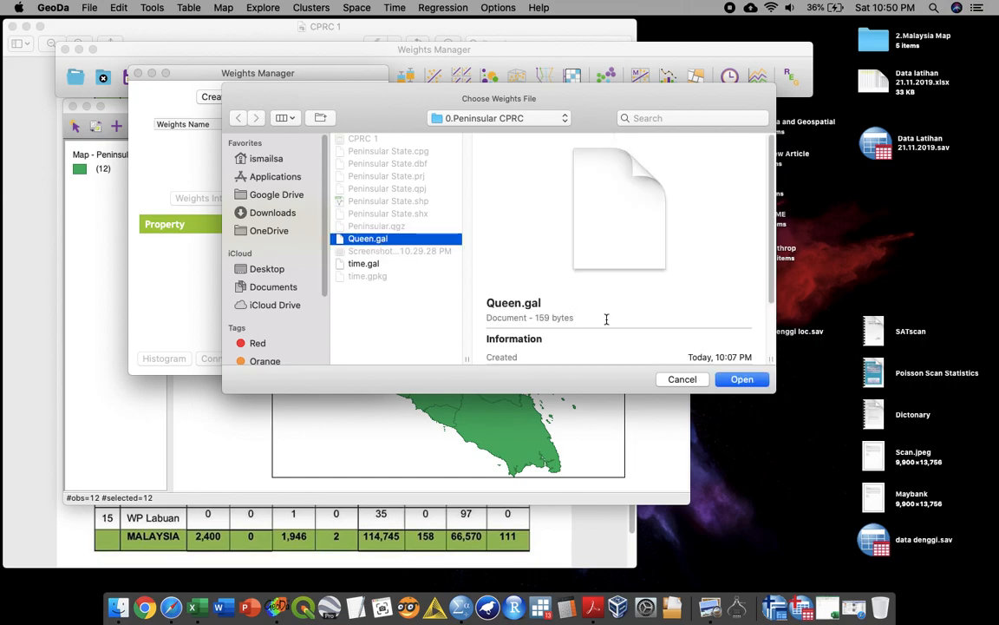
click(762, 381)
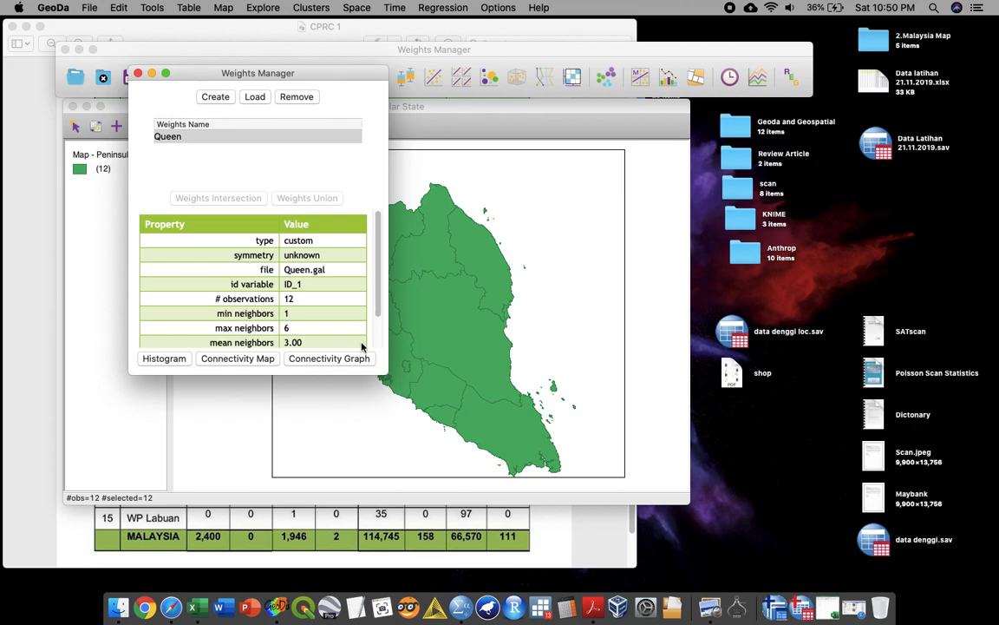
- Open the connectivity histogram of the Queen weights and arrange it and the Weights Manager beside the map
drag(351, 76, 266, 134)
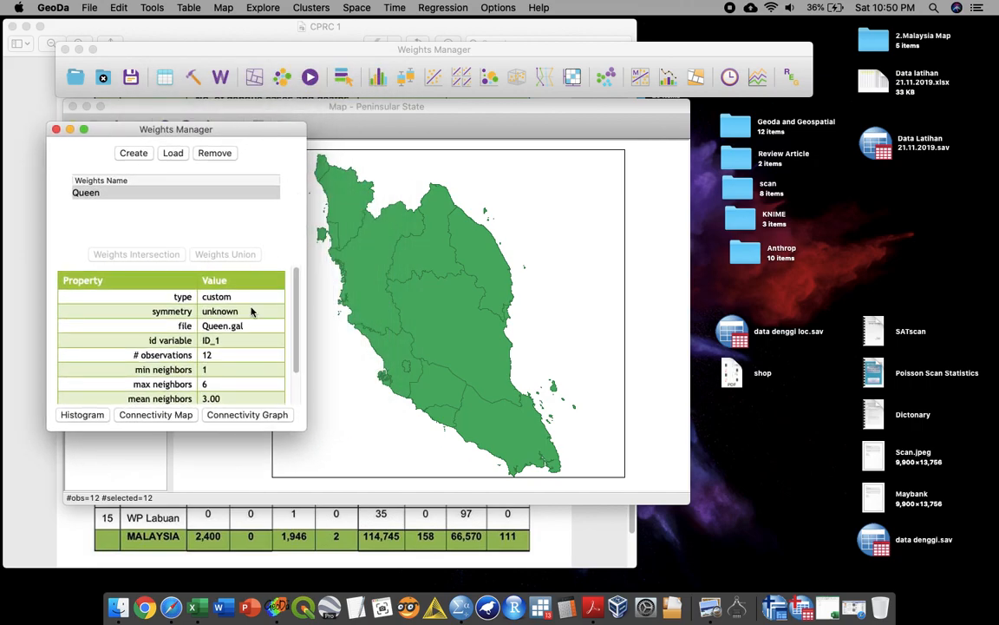
drag(308, 421, 285, 436)
click(82, 429)
drag(366, 78, 771, 101)
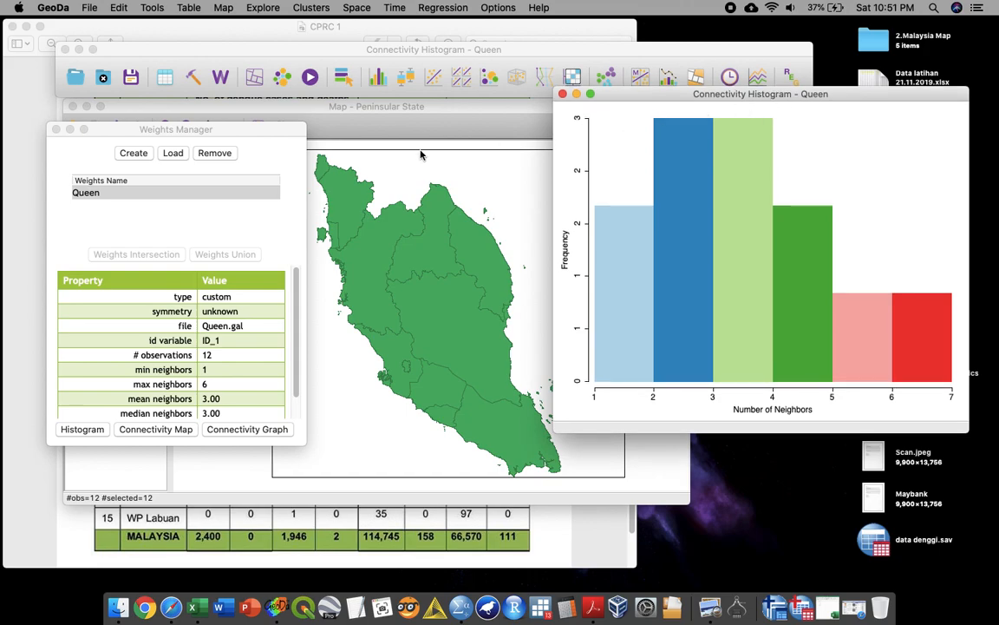
drag(235, 128, 122, 114)
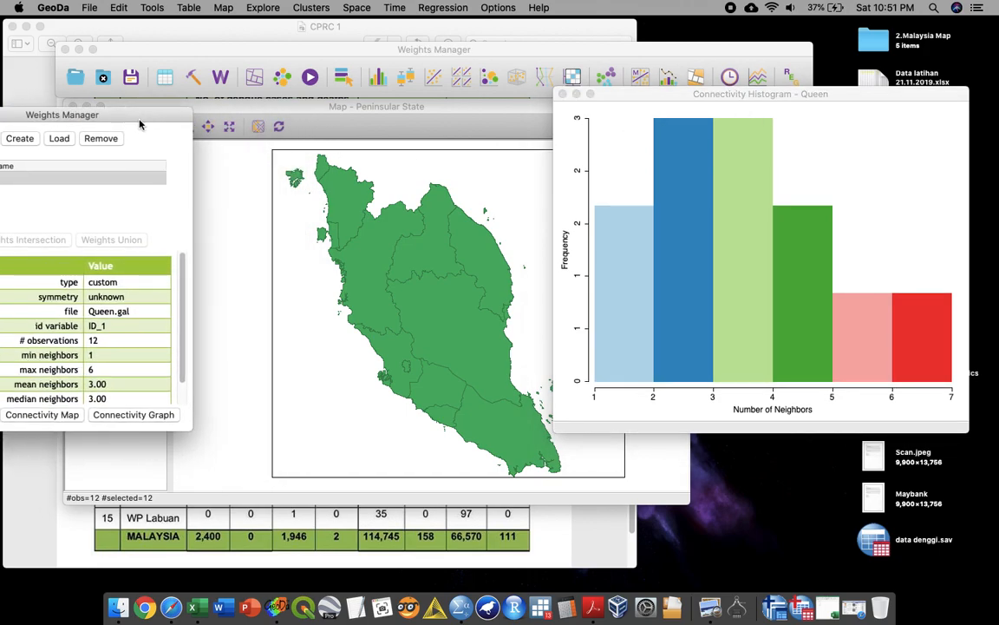
- Select each histogram bar in turn to see which states have that number of neighbours, and close the histogram
click(631, 290)
click(680, 286)
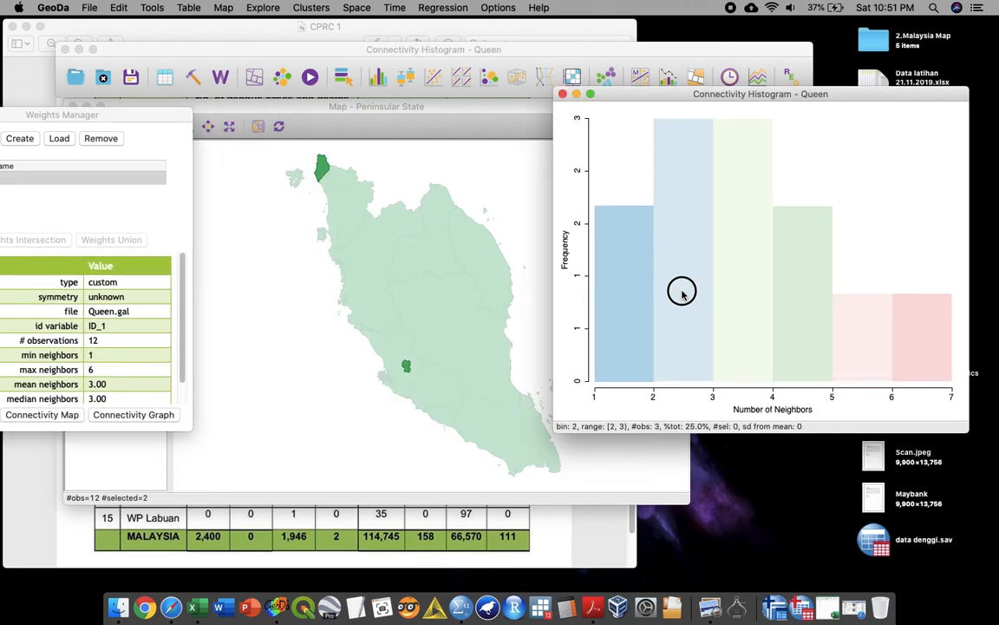
click(733, 294)
click(809, 299)
click(863, 316)
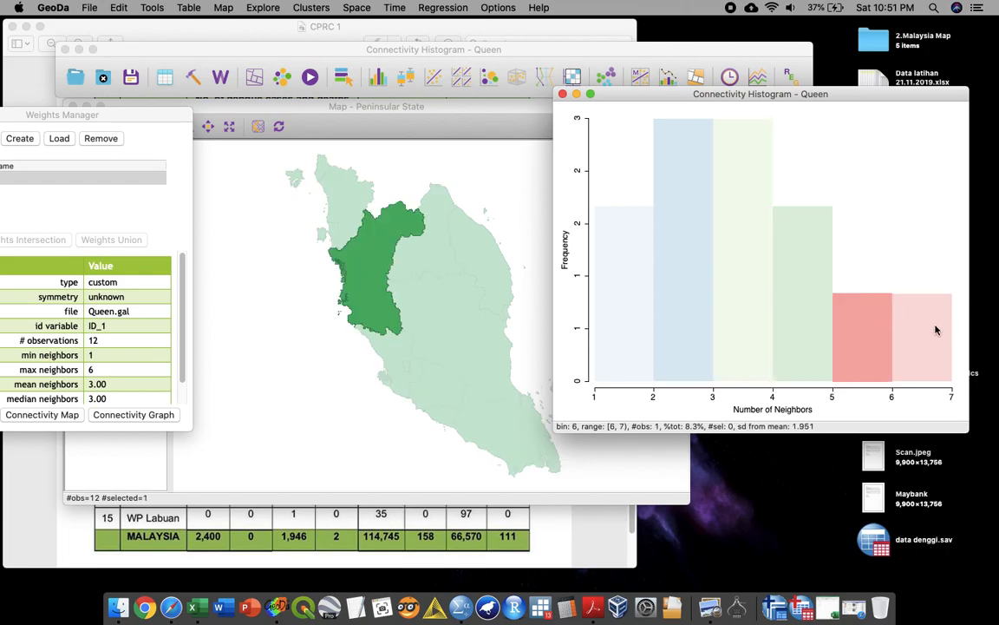
click(928, 330)
click(564, 95)
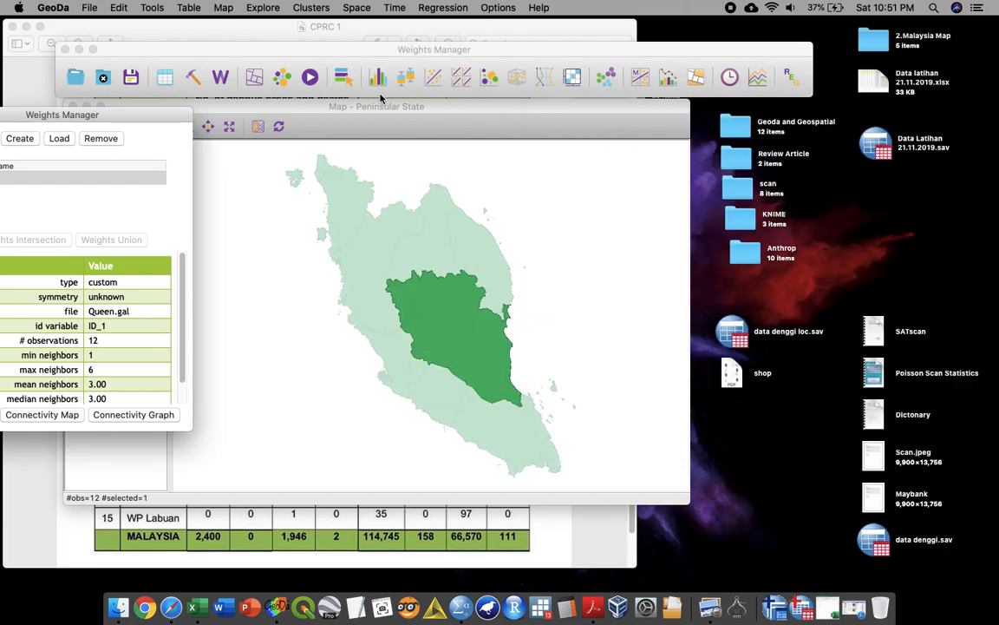
- Inspect each state's neighbours on the Queen weights' connectivity map, close it with the Weights Manager, and clear the map selection
drag(149, 116, 268, 53)
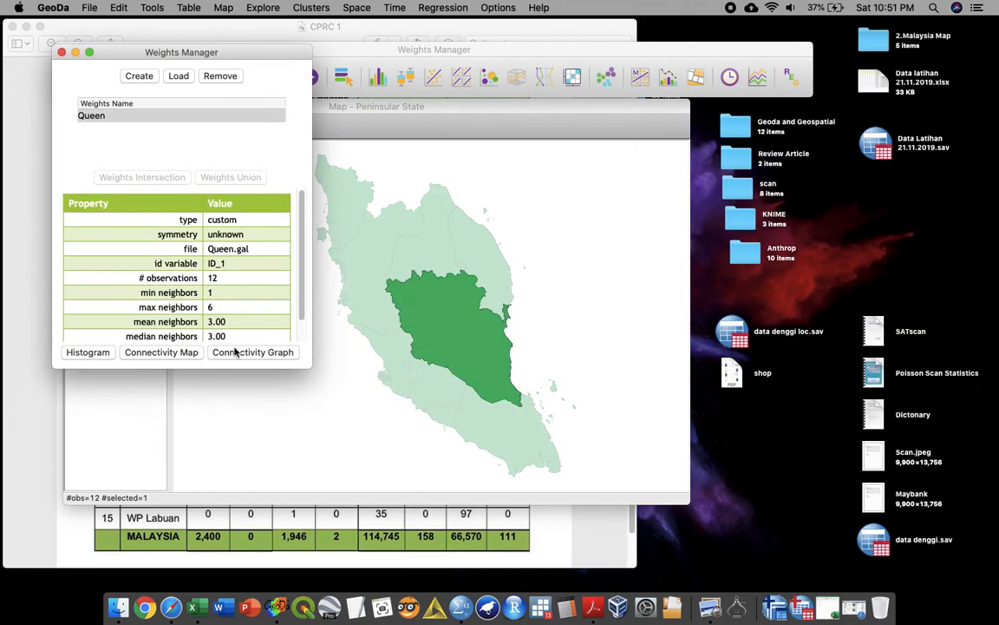
click(183, 354)
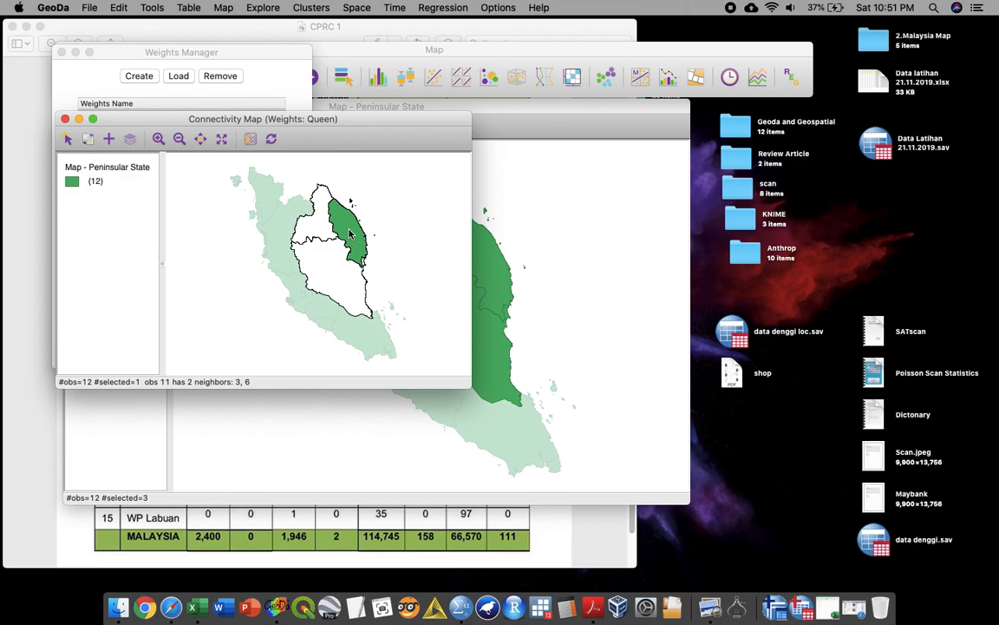
click(65, 119)
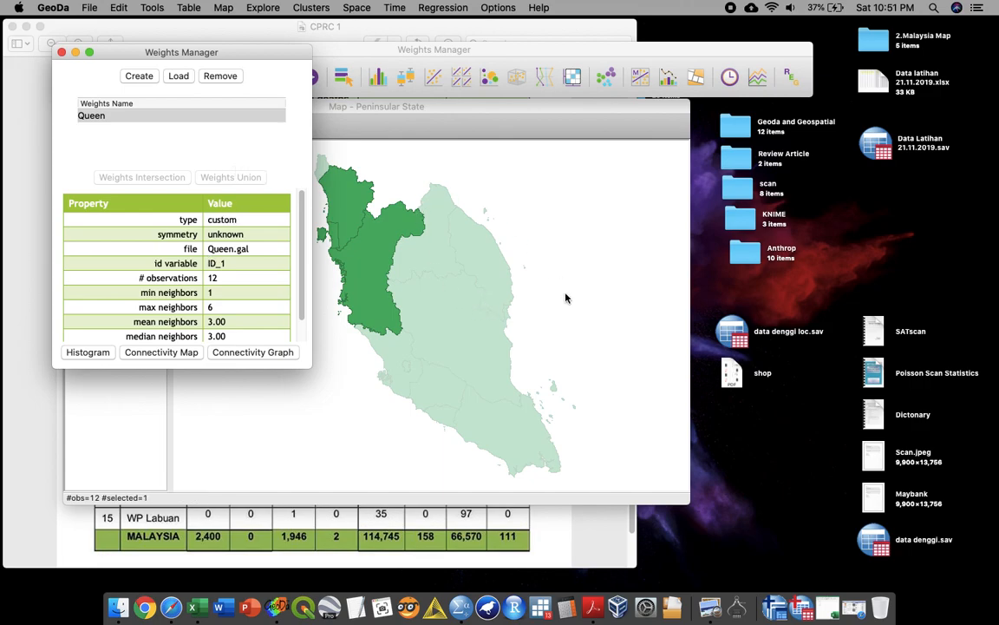
click(61, 52)
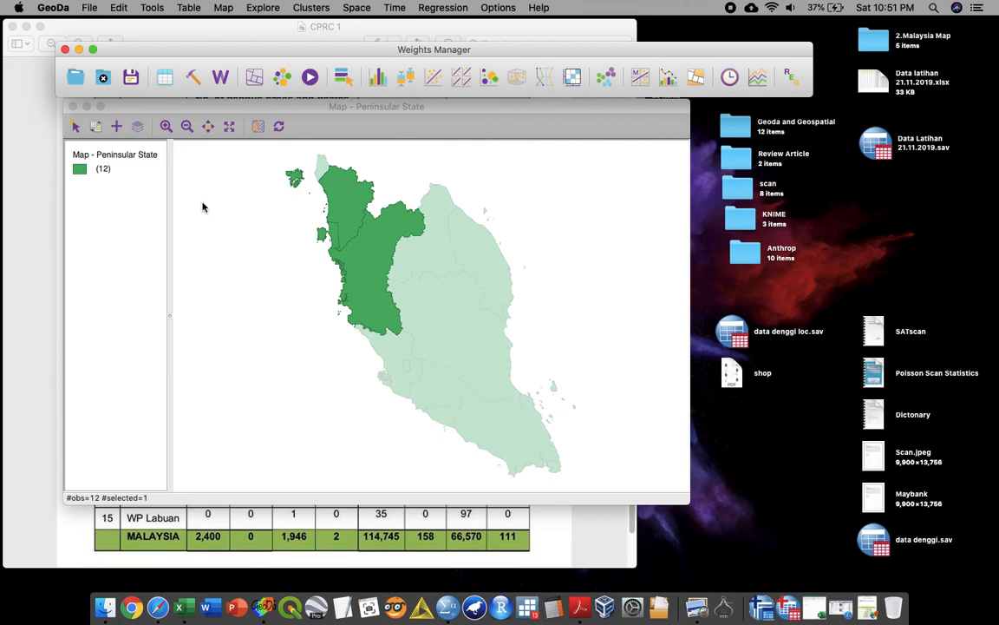
click(534, 213)
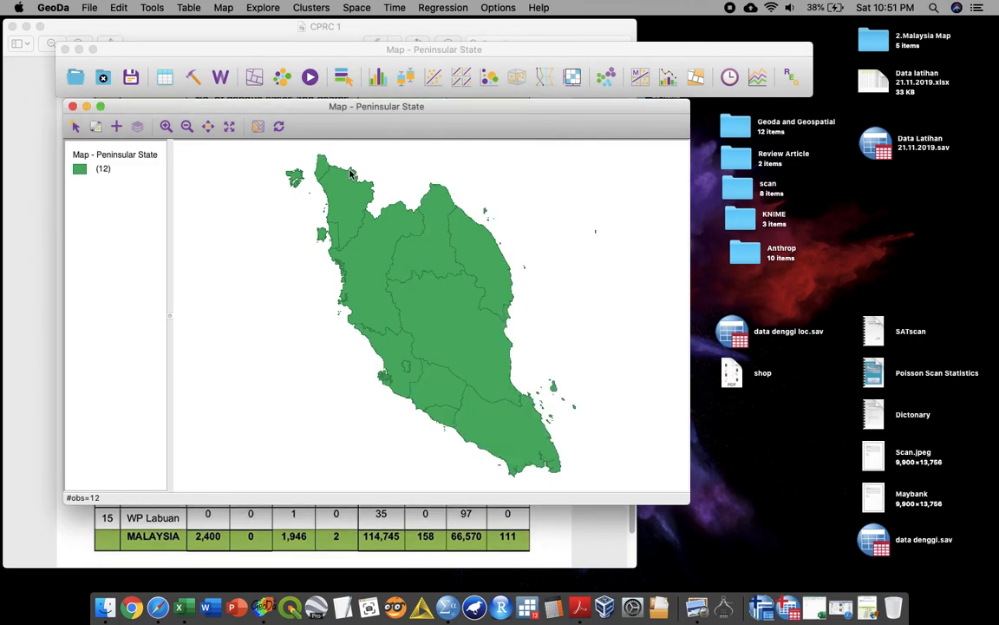
- Group case45 and case46 as time 0 and time 1 of a time variable named Group in the Time Editor
click(357, 9)
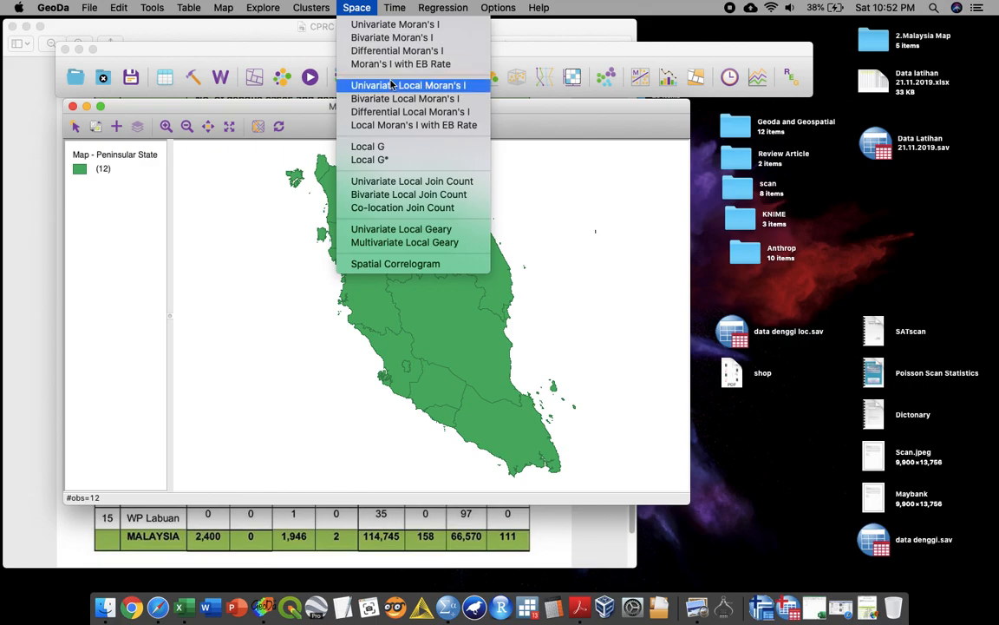
mouse_move(402, 16)
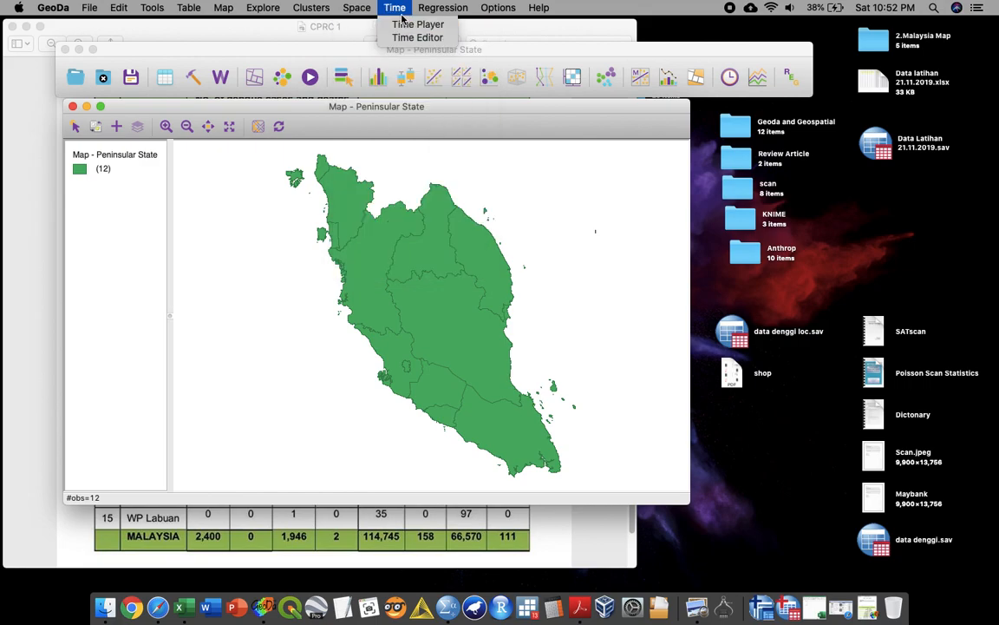
mouse_move(356, 8)
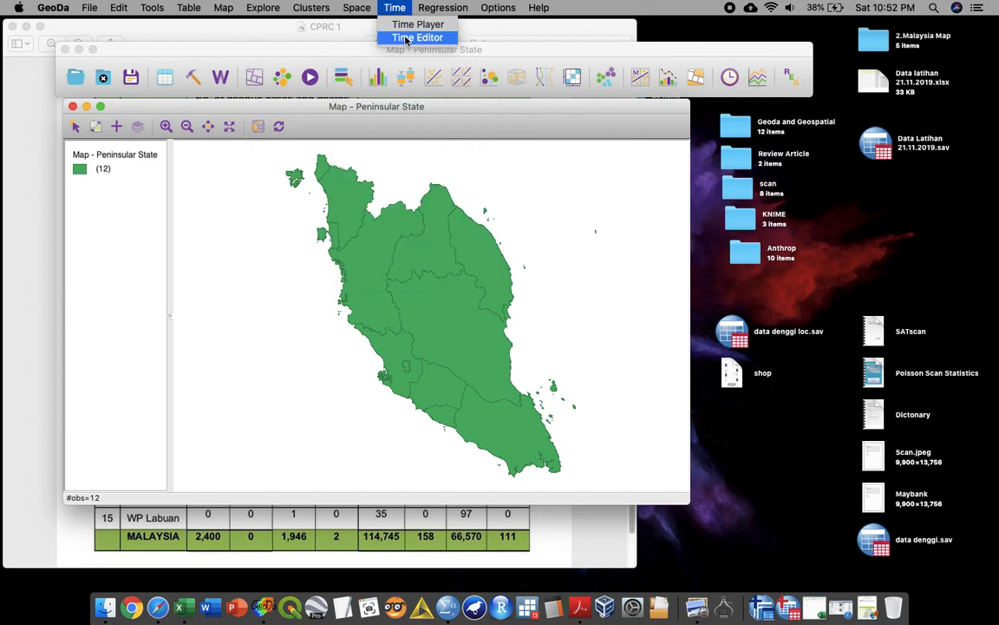
click(399, 37)
click(320, 229)
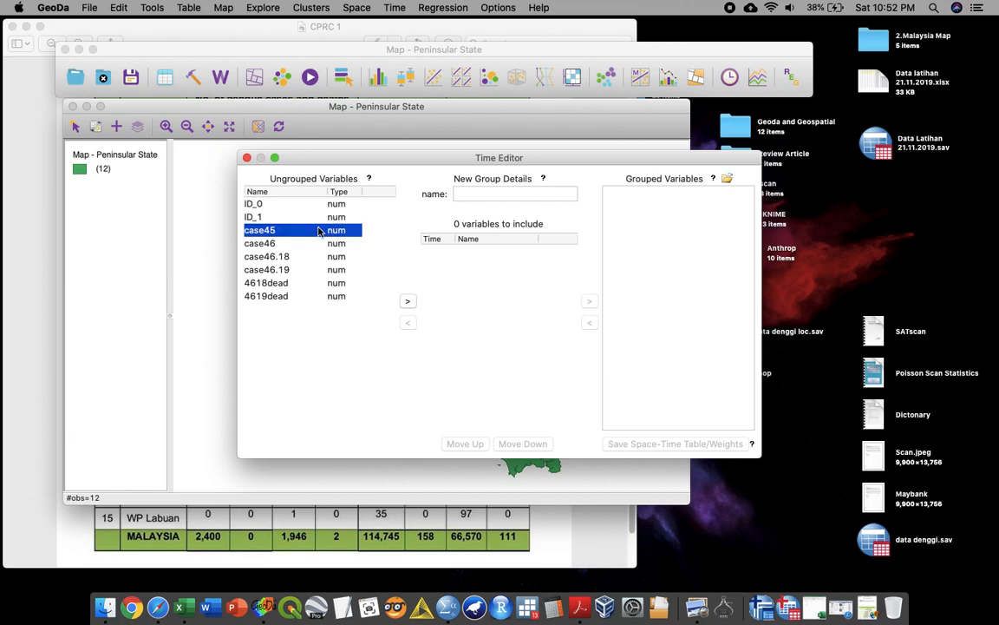
key(shift+Down)
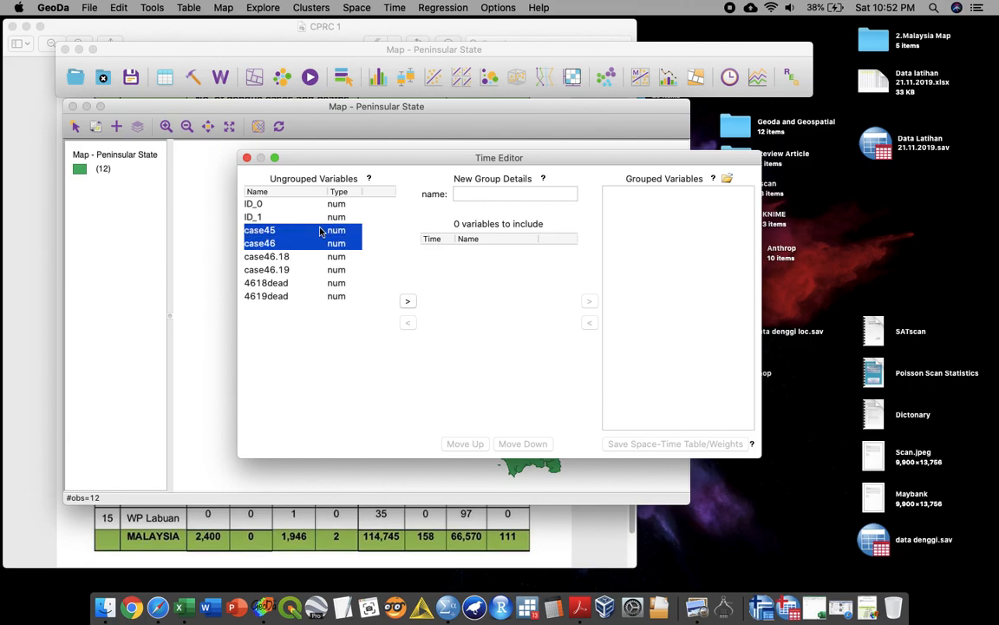
click(407, 301)
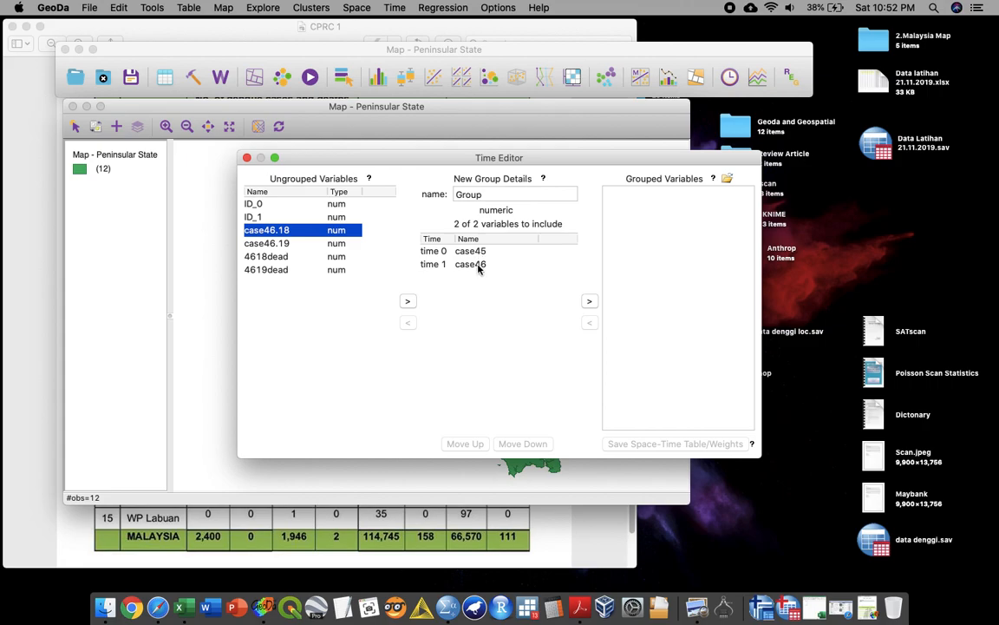
click(587, 302)
click(705, 446)
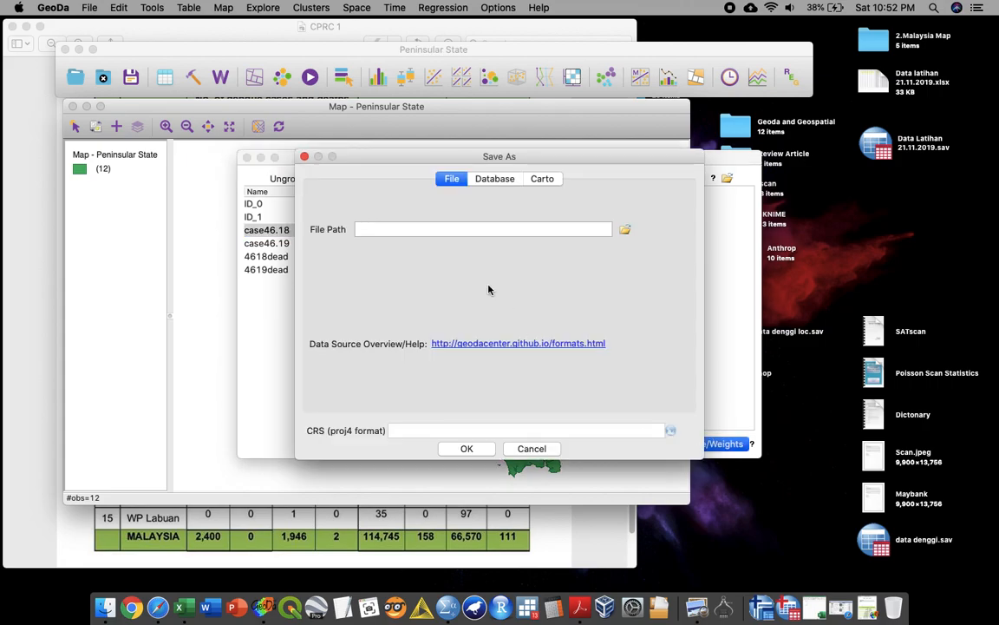
click(624, 230)
click(654, 243)
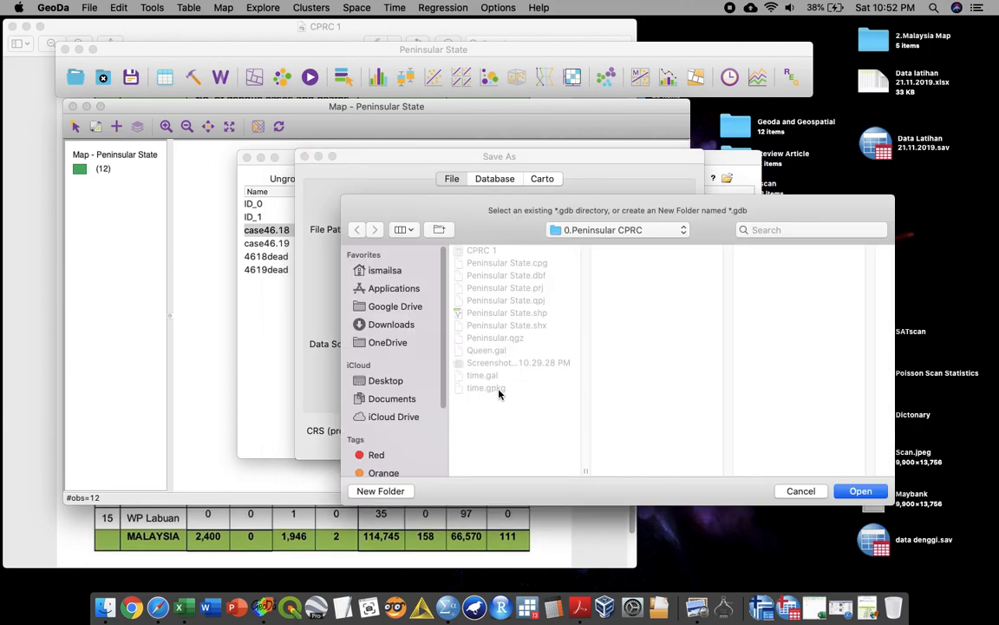
click(788, 491)
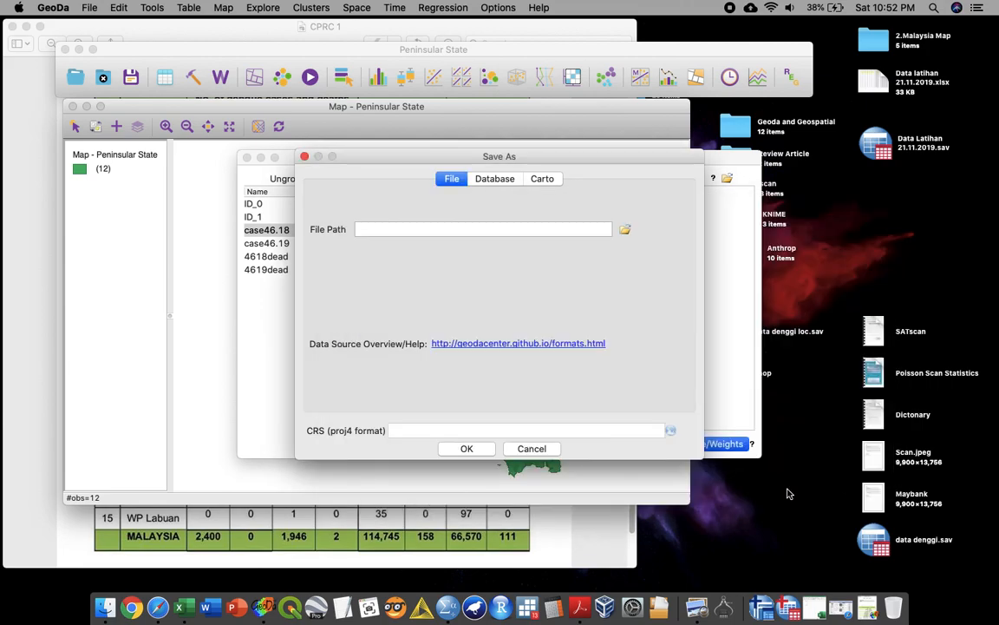
click(531, 448)
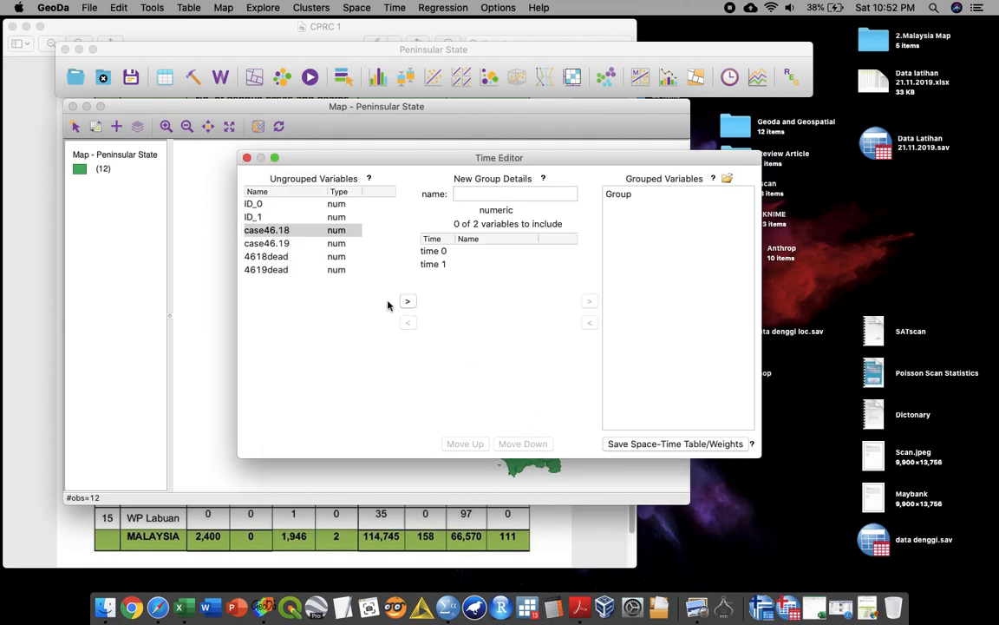
- Run Differential Local Moran's I on Group, time 1 and time 0, with Queen weights, outputting the significance map, cluster map and Moran scatter plot
click(246, 158)
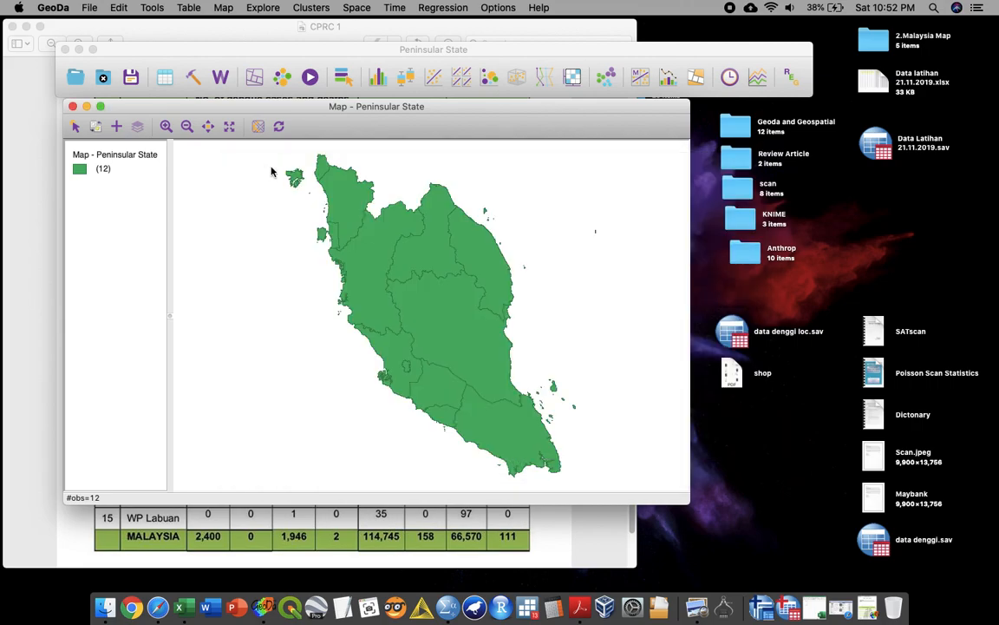
click(355, 9)
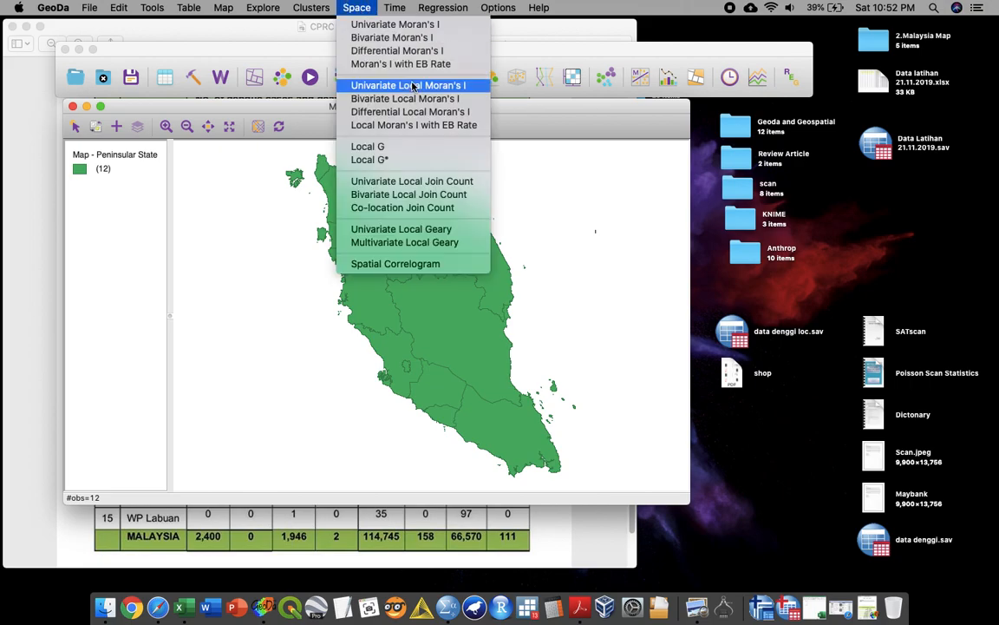
click(431, 114)
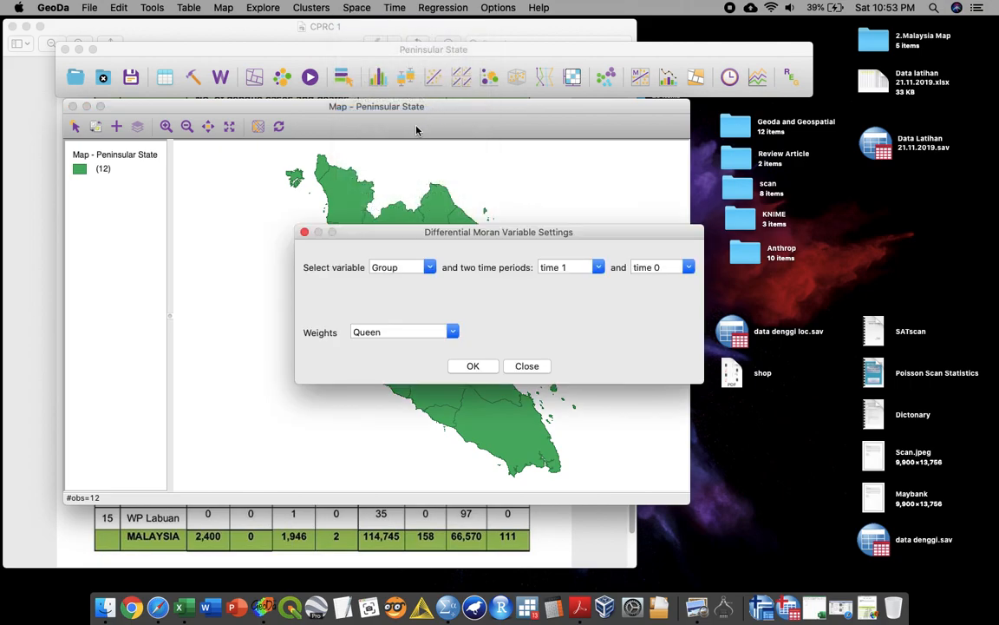
click(424, 266)
click(412, 266)
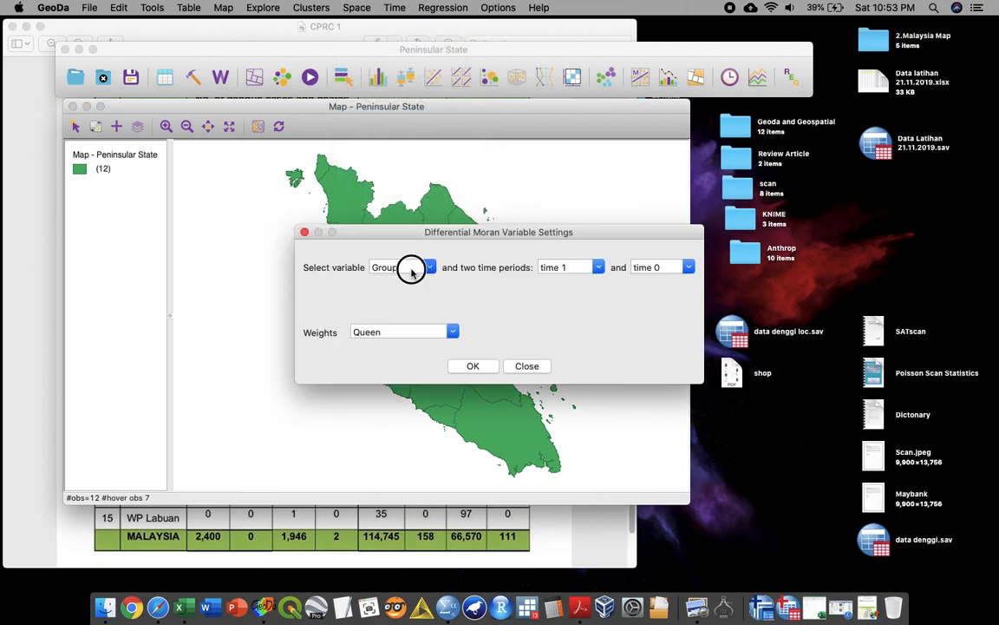
click(468, 365)
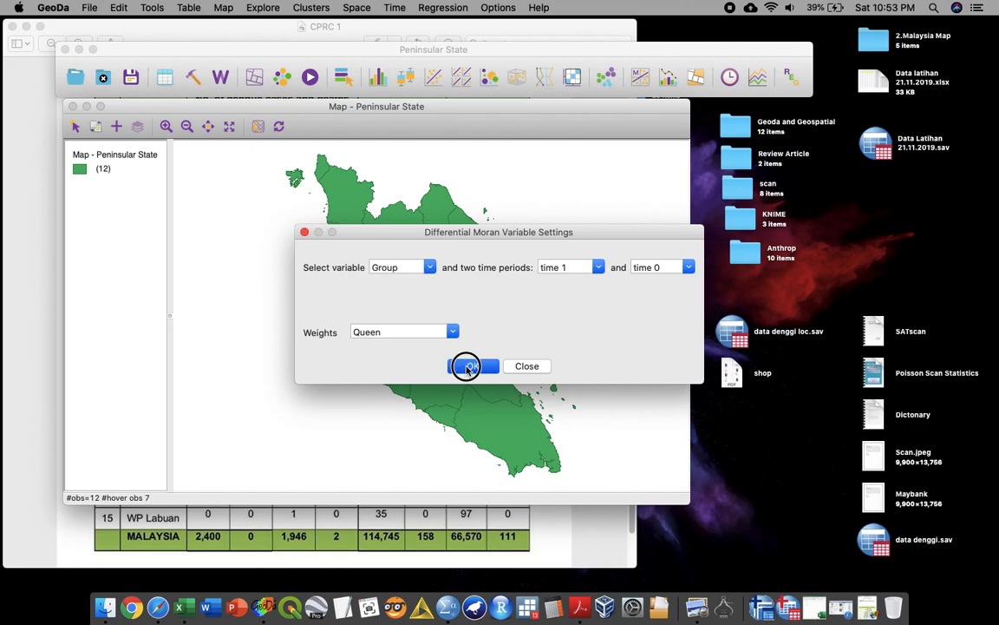
click(400, 60)
click(405, 97)
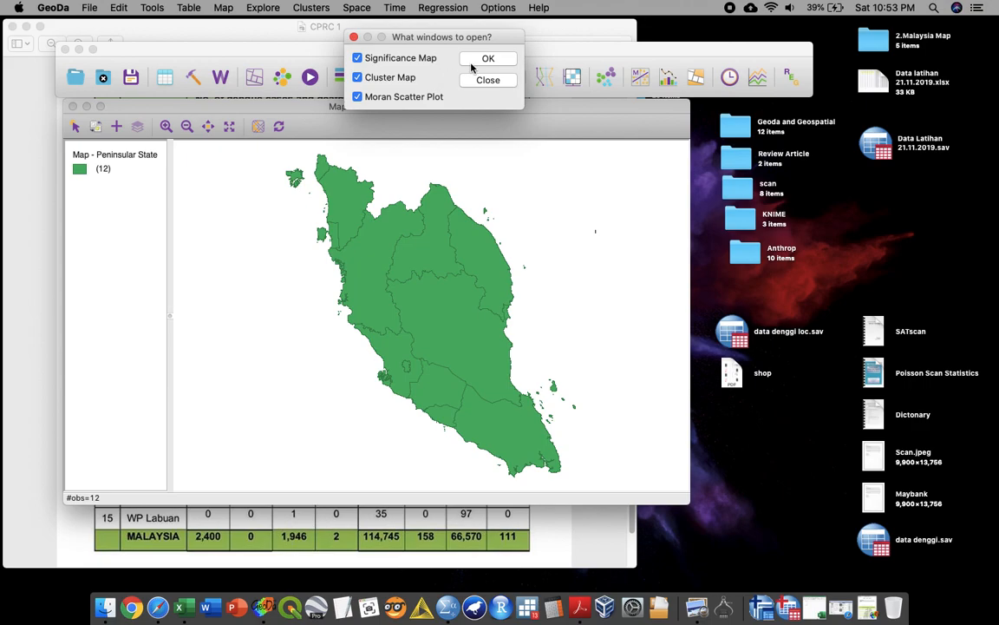
click(475, 61)
- Arrange the cluster and significance maps side by side, with the Moran scatter plot below the cluster map
drag(388, 91, 743, 44)
drag(433, 94, 309, 49)
click(465, 98)
drag(464, 98, 347, 332)
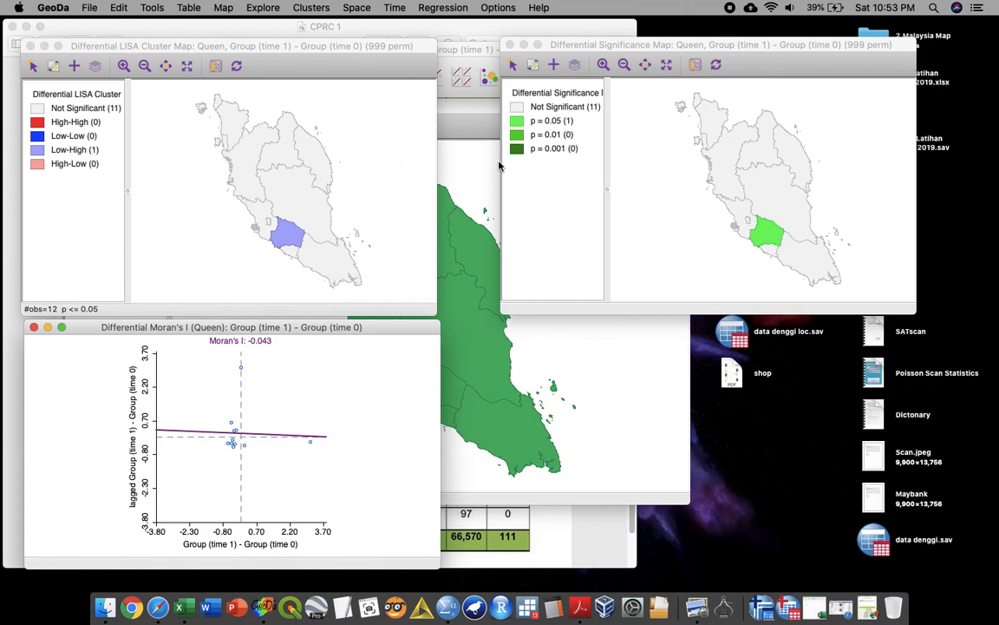
- Select the p = 0.05 category on the significance map and the Low-High category on the cluster map to identify the state
click(517, 121)
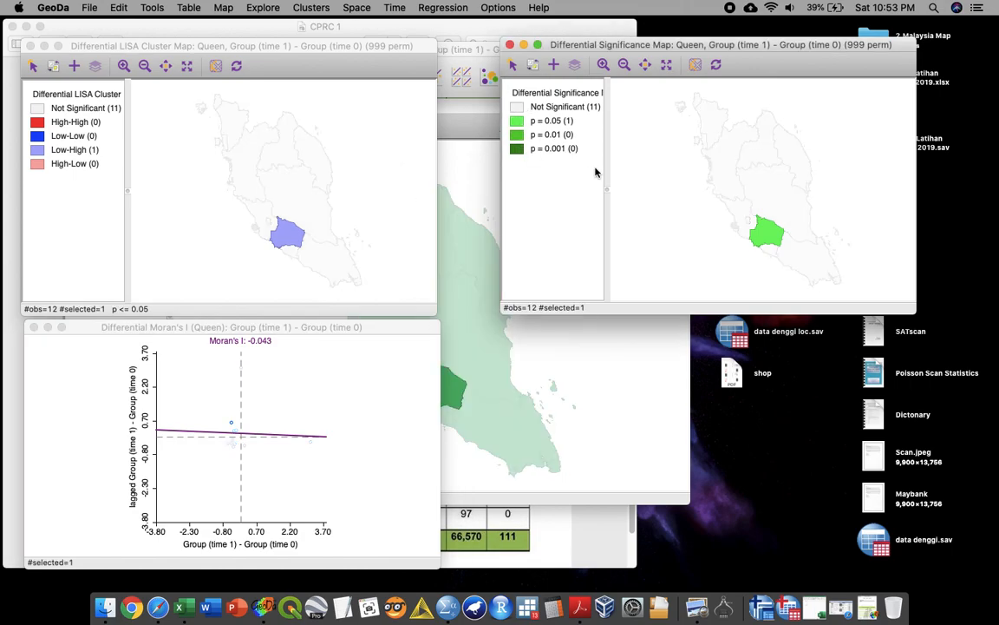
click(41, 140)
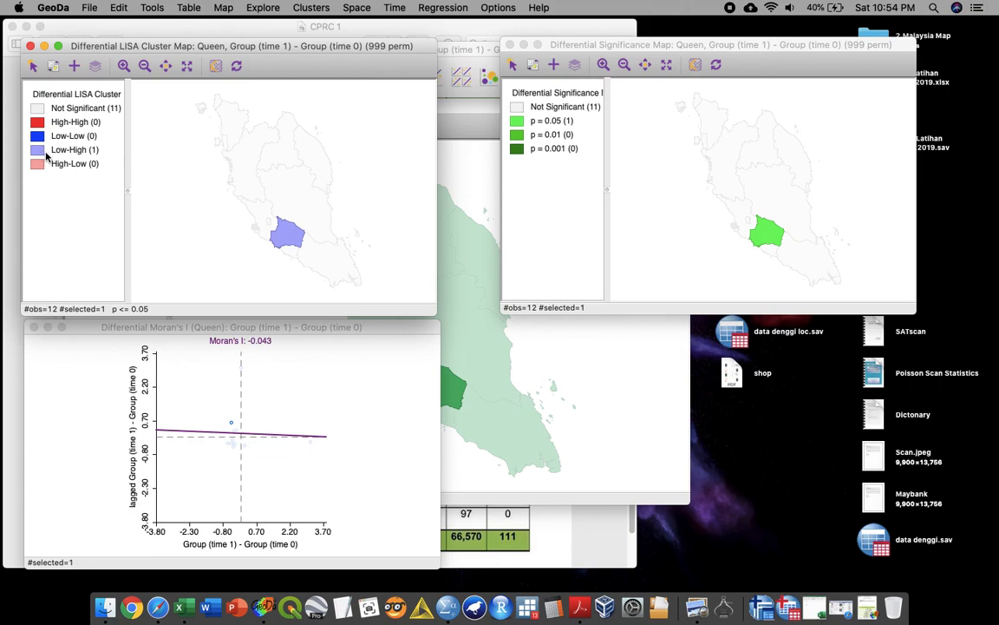
click(42, 152)
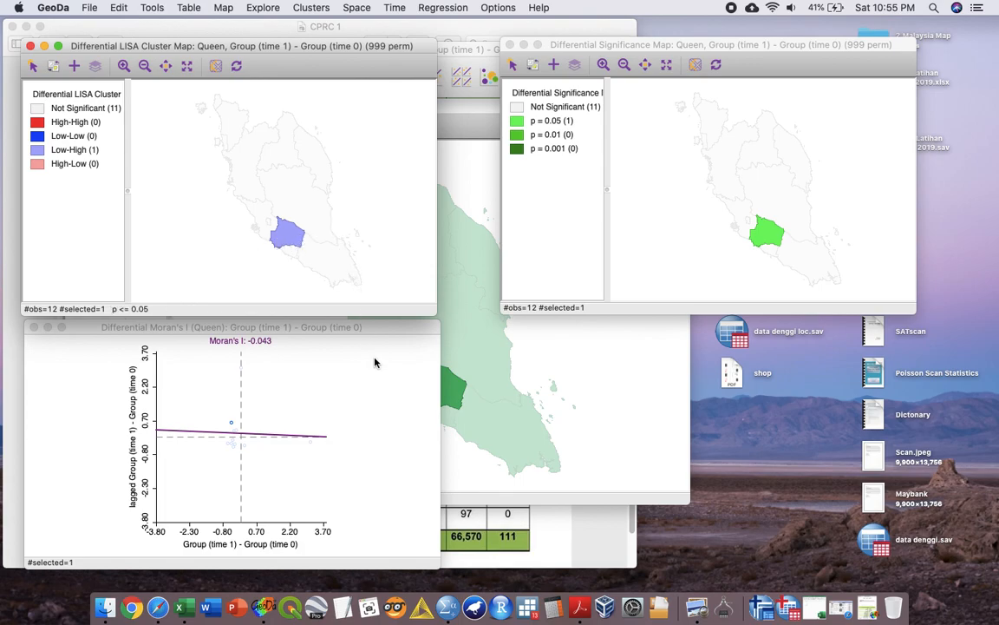
- Clear the selection and run a 999-permutation randomization test on the Differential Moran's I scatter plot, rerunning it once before closing the test window
click(268, 364)
right_click(341, 356)
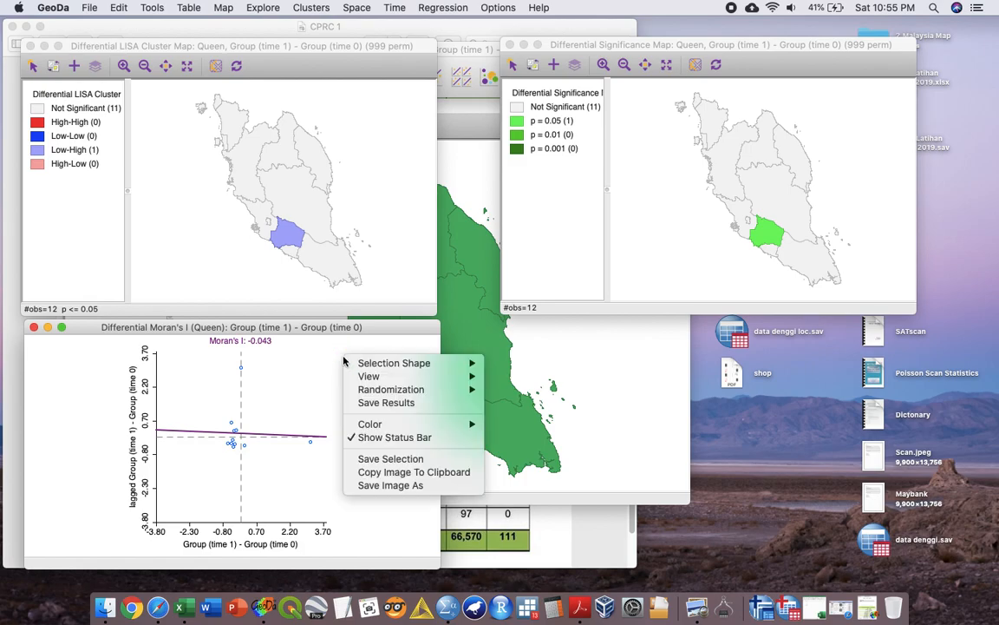
mouse_move(409, 392)
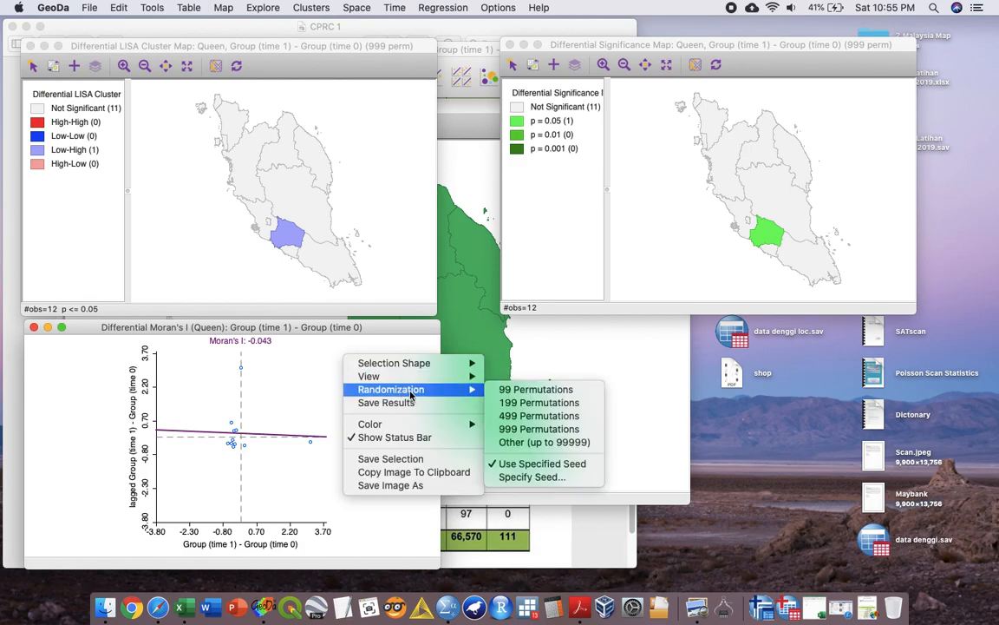
click(538, 429)
click(232, 341)
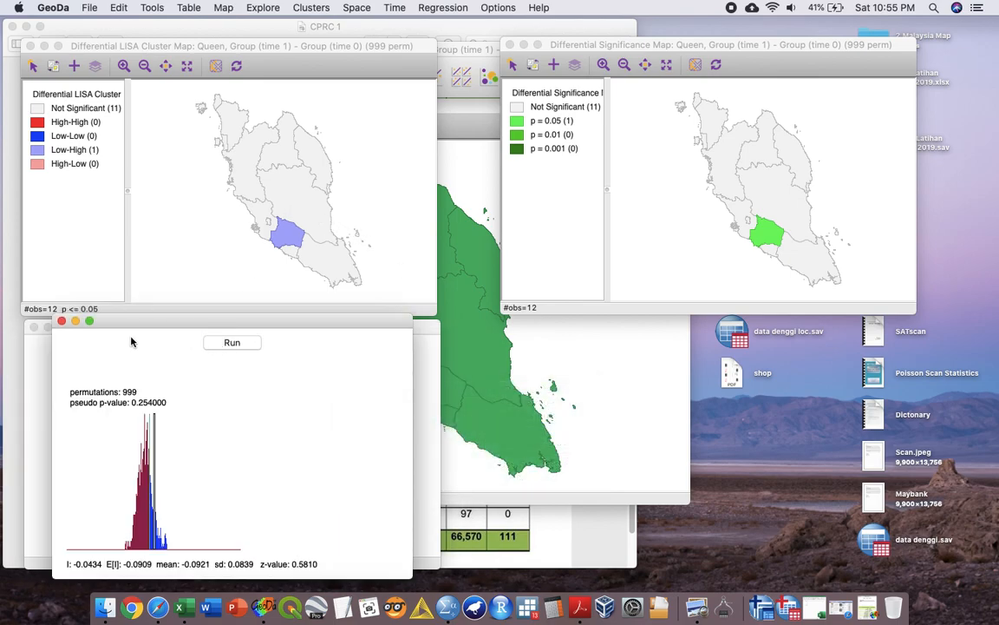
click(61, 321)
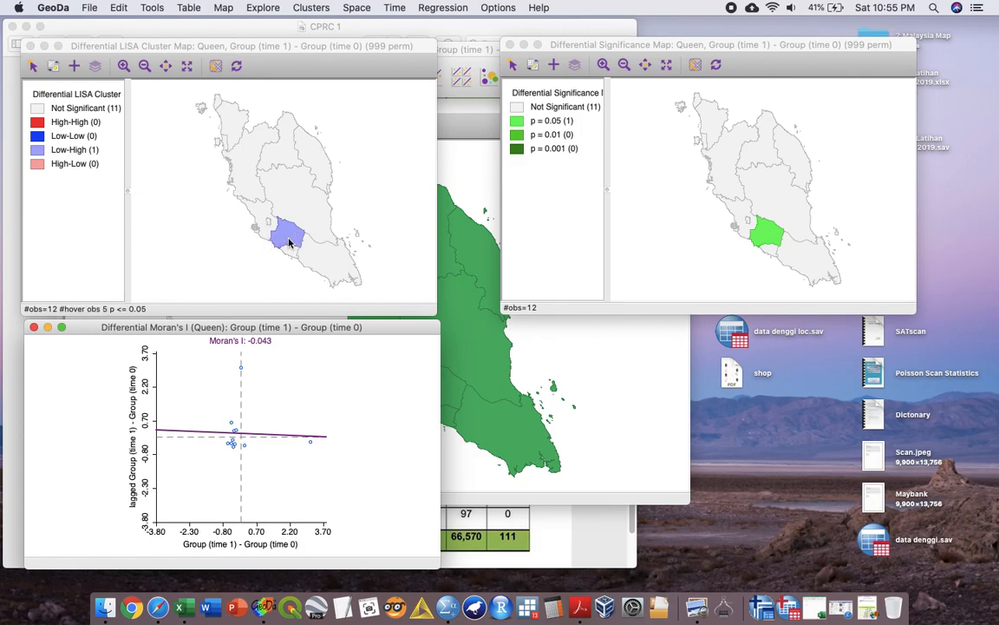
- Close the three differential Moran result windows, then close the Peninsular State project without saving and exit GeoDa
click(31, 45)
click(34, 327)
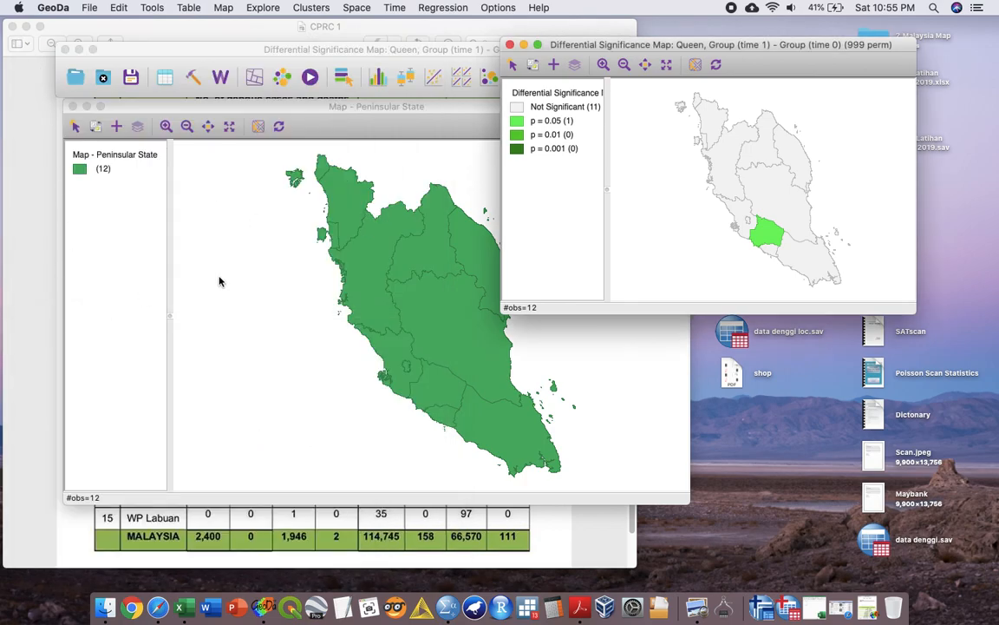
click(509, 44)
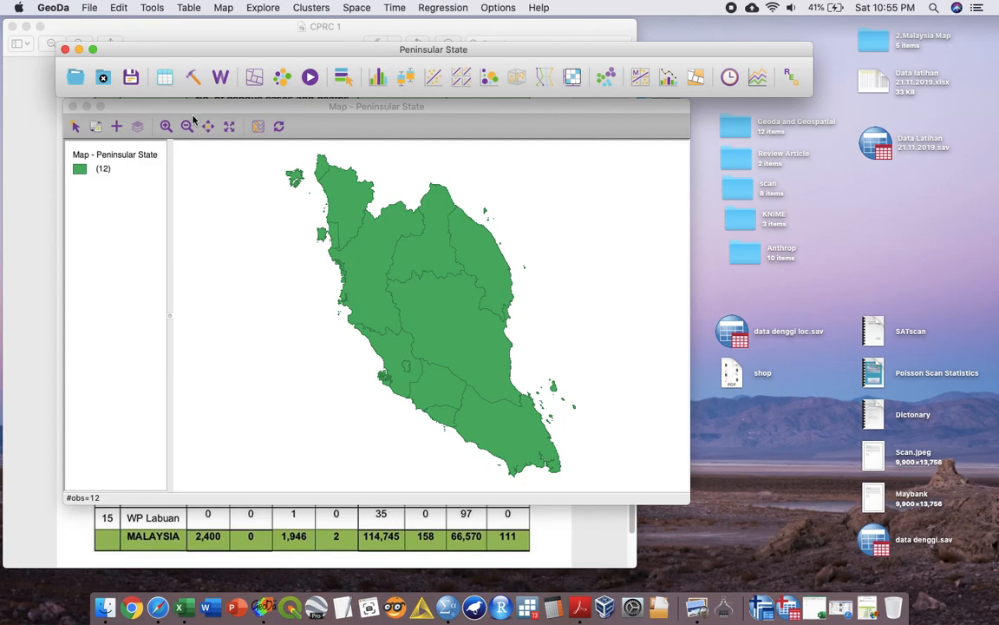
click(102, 78)
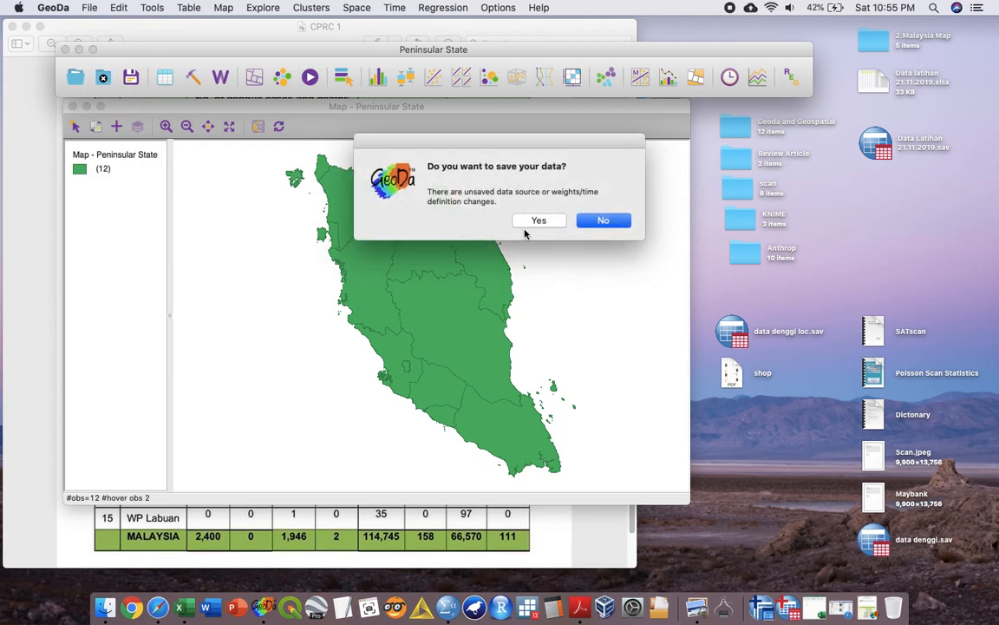
click(586, 220)
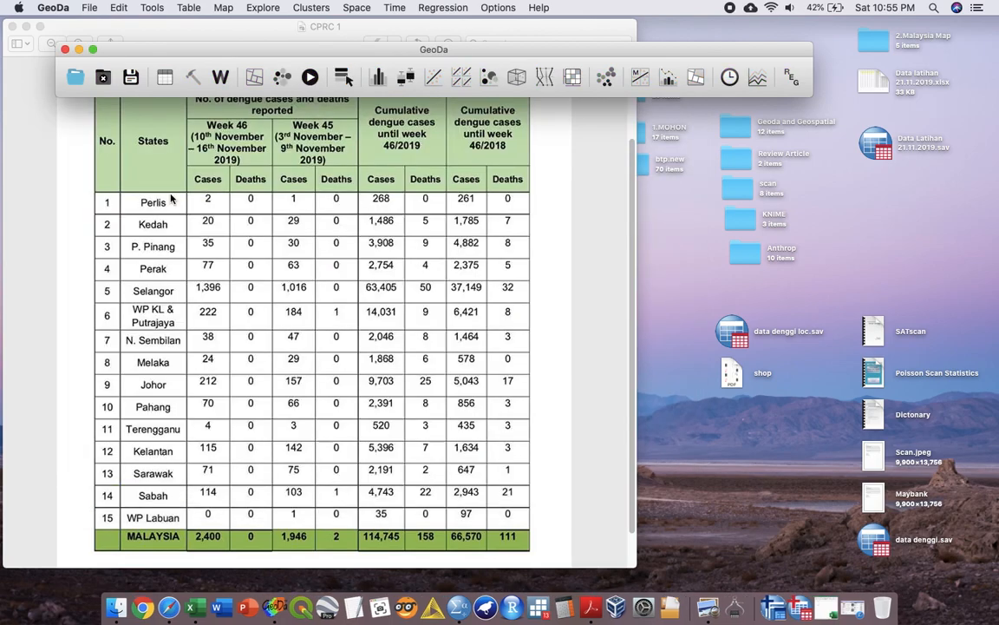
click(64, 50)
- Review the CPRC 1 dengue table and its source, the CPRC Kebangsaan Facebook page reloaded in Safari, and return to the table
drag(67, 87, 541, 532)
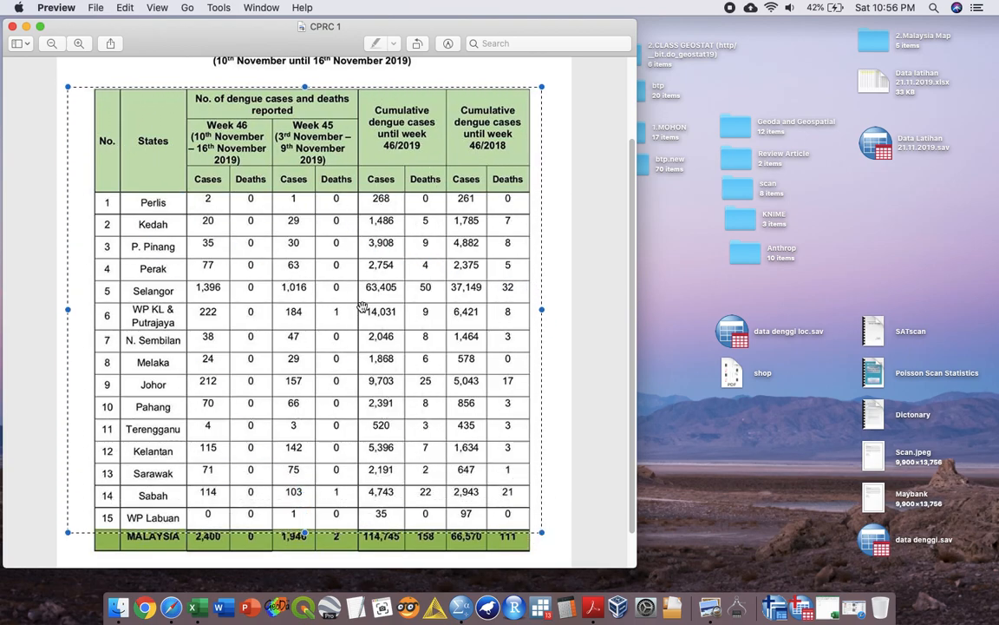
click(170, 608)
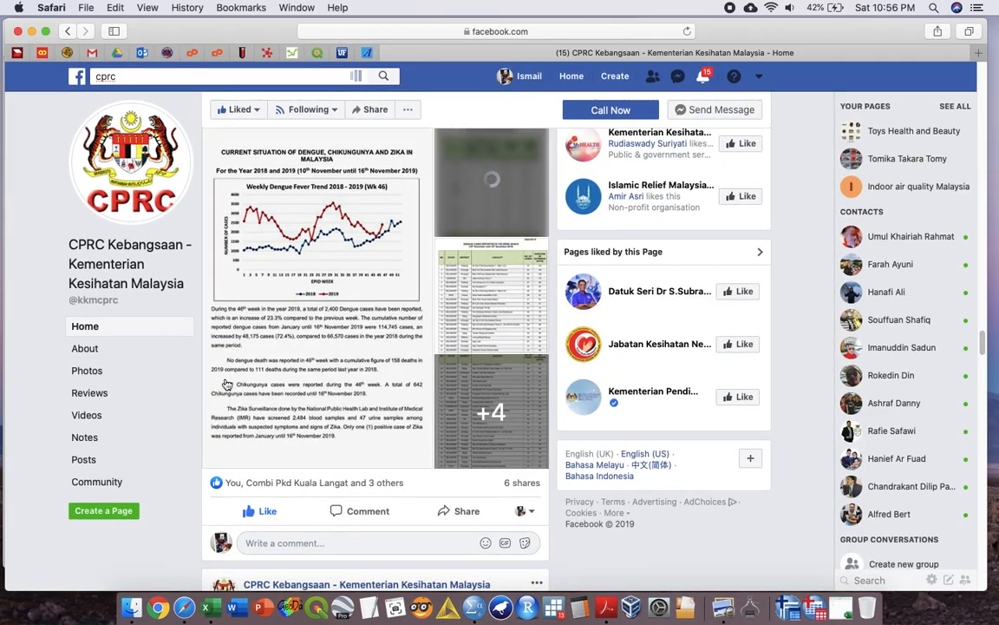
click(691, 35)
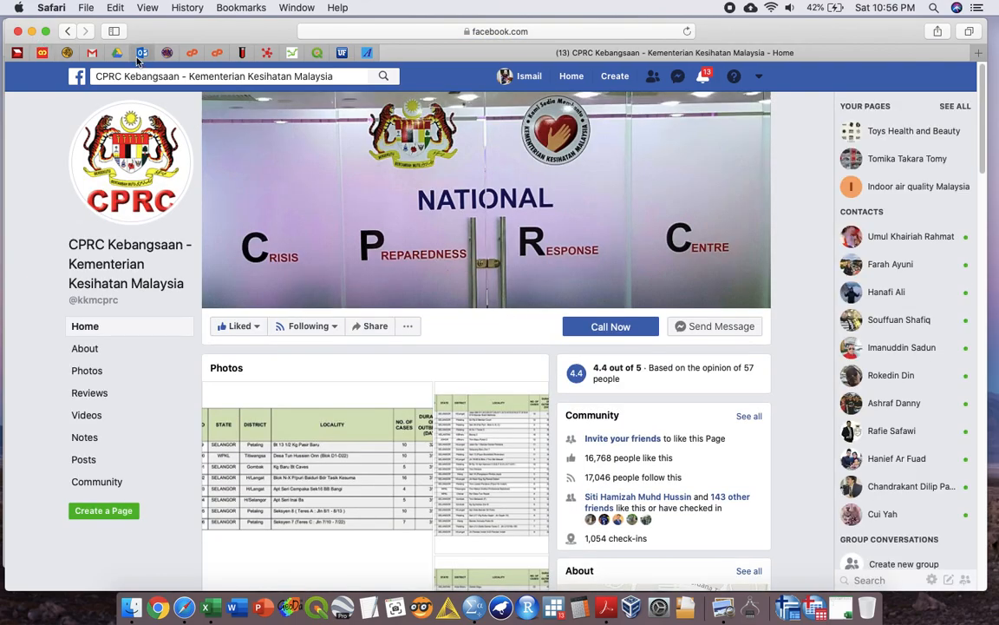
click(32, 32)
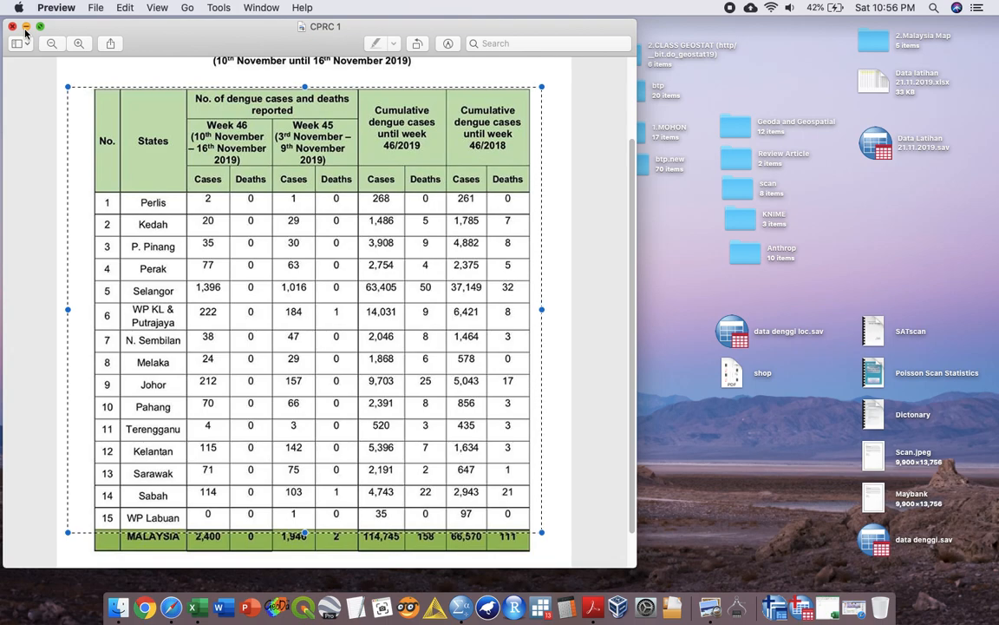
click(587, 159)
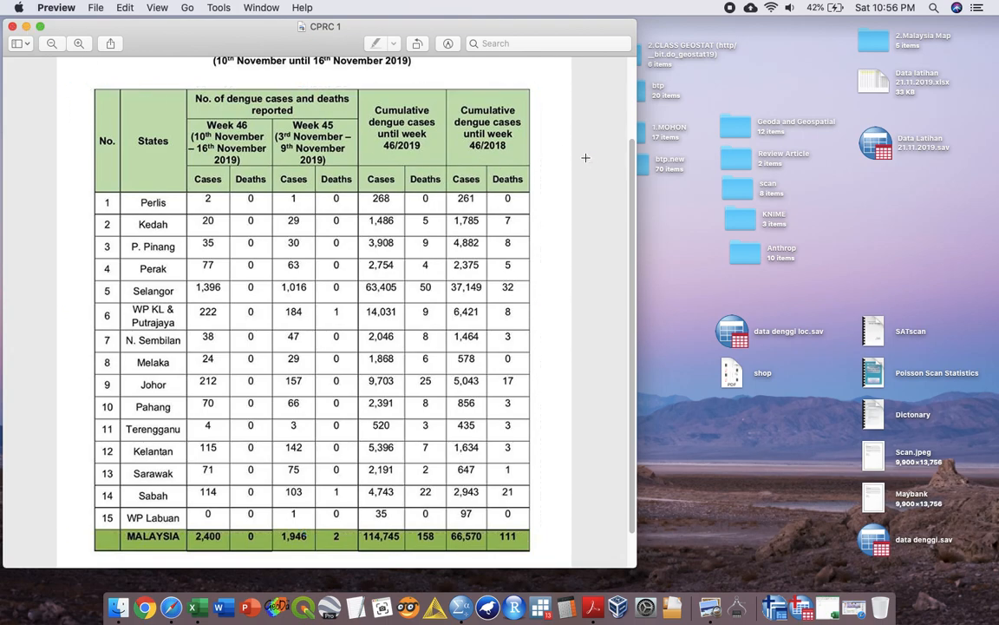